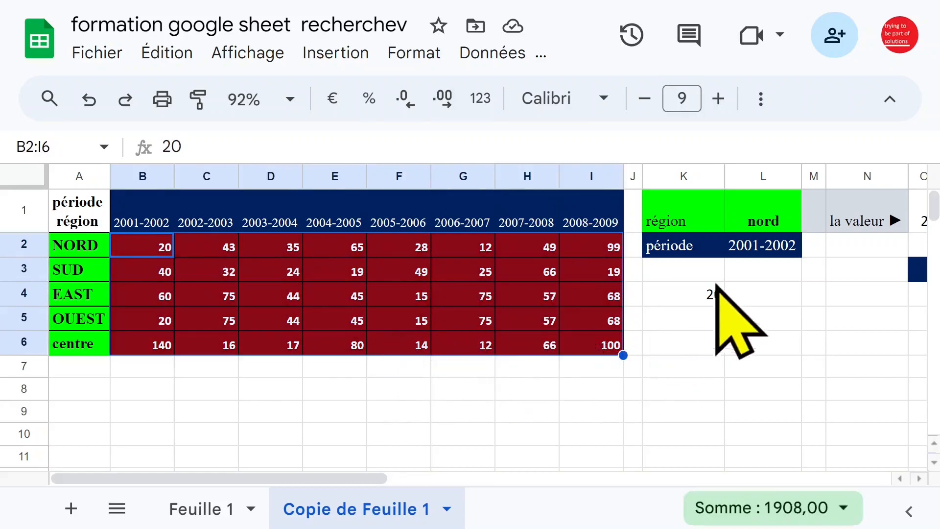
Step: Review the region and period criteria in K1:L2, the table values, and K4's existing lookup formula
{"action": "left_click", "coordinate": [766, 228]}
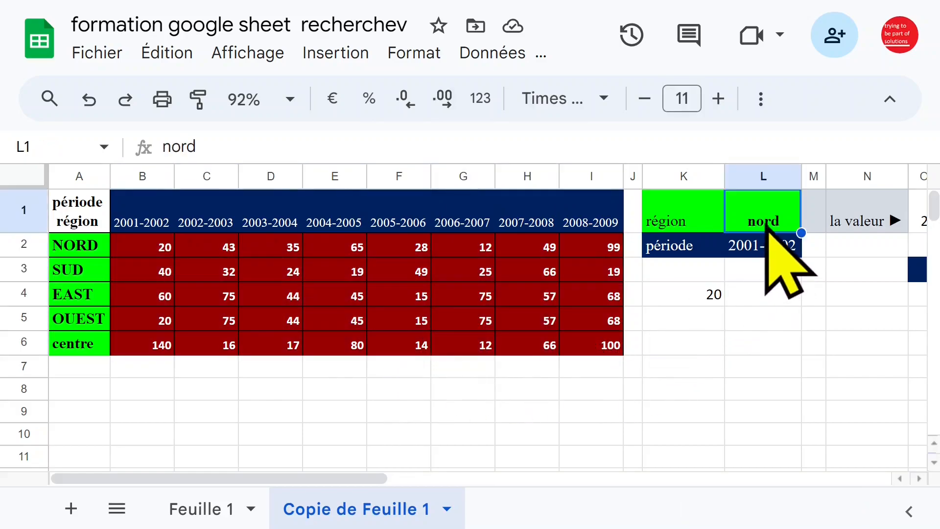
{"action": "left_click", "coordinate": [700, 226]}
{"action": "left_click", "coordinate": [694, 250]}
{"action": "left_click", "coordinate": [779, 250]}
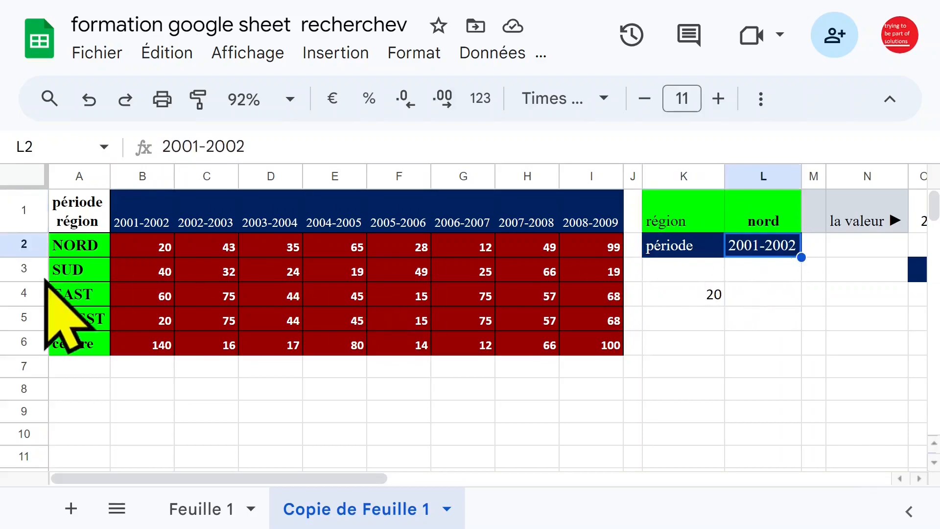
{"action": "left_click_drag", "start_coordinate": [142, 245], "coordinate": [592, 350]}
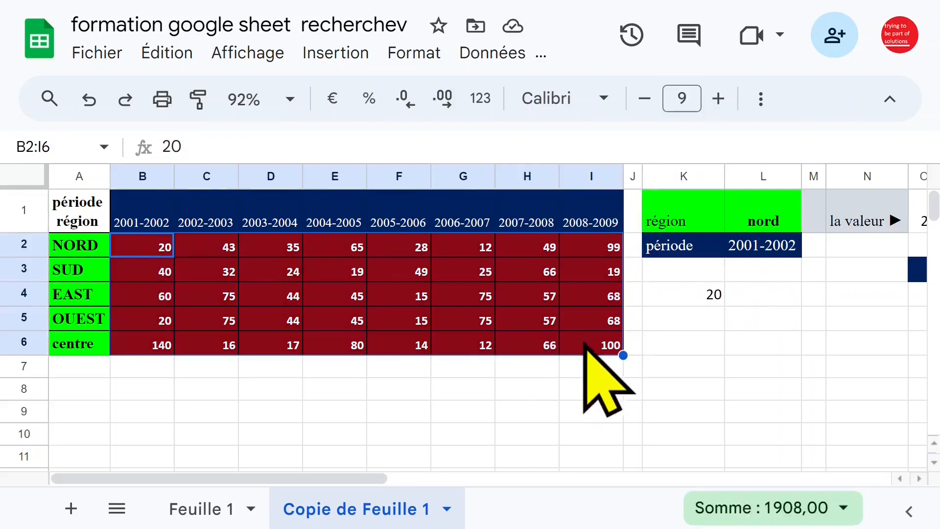
{"action": "left_click", "coordinate": [144, 221]}
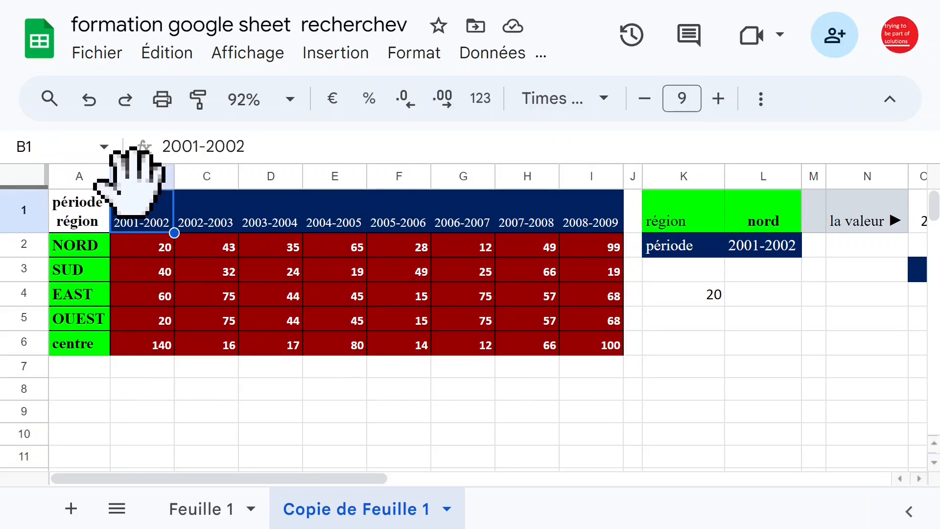
{"action": "left_click", "coordinate": [153, 247]}
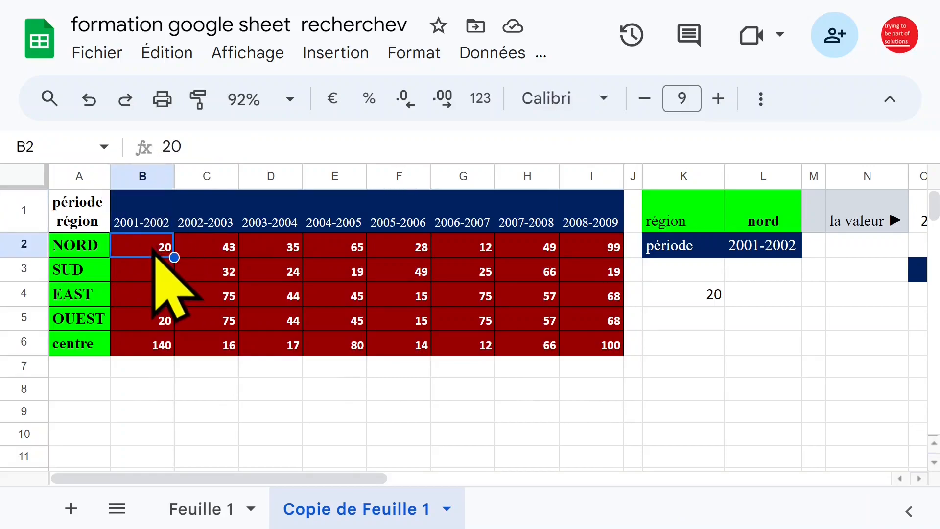
{"action": "left_click", "coordinate": [709, 295]}
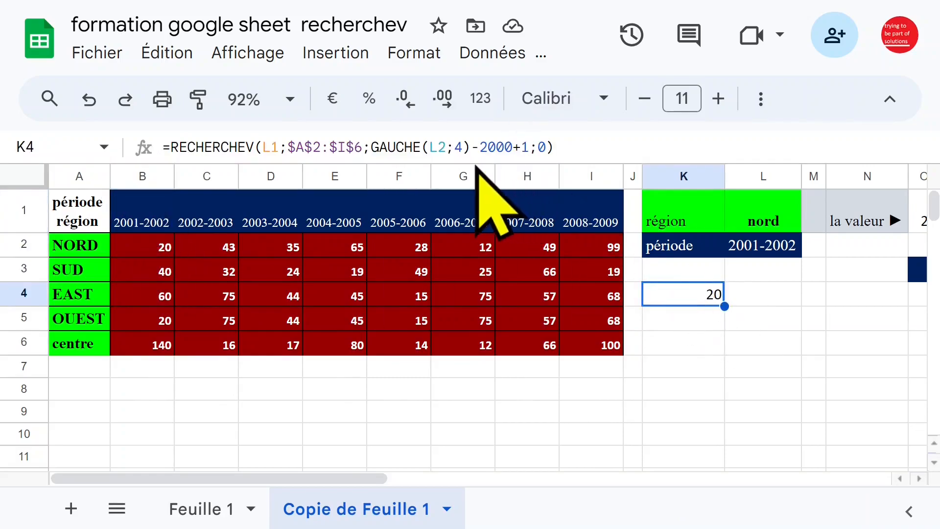
Step: In L4, start =RECHERCHEV(L1;$A$1:$I$6; with L1 as key and the absolute table range
{"action": "left_click", "coordinate": [753, 300]}
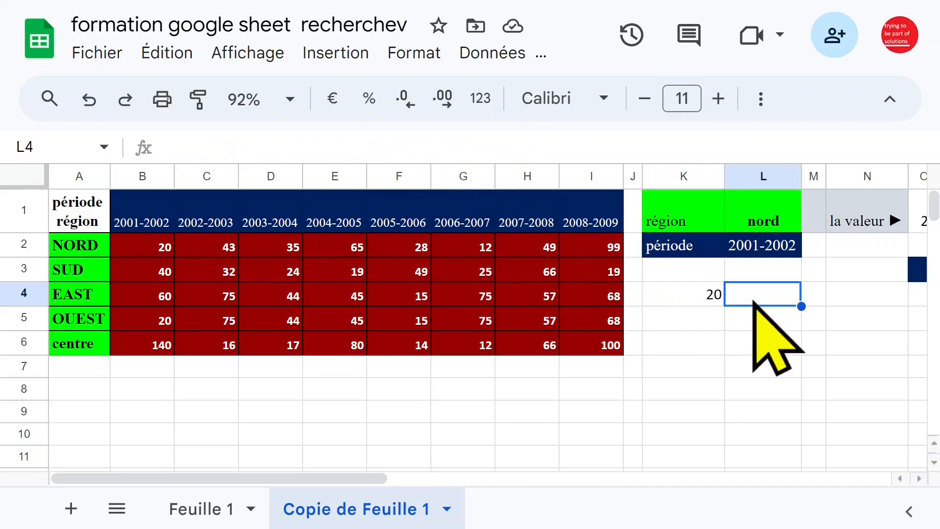
{"action": "type", "text": "="}
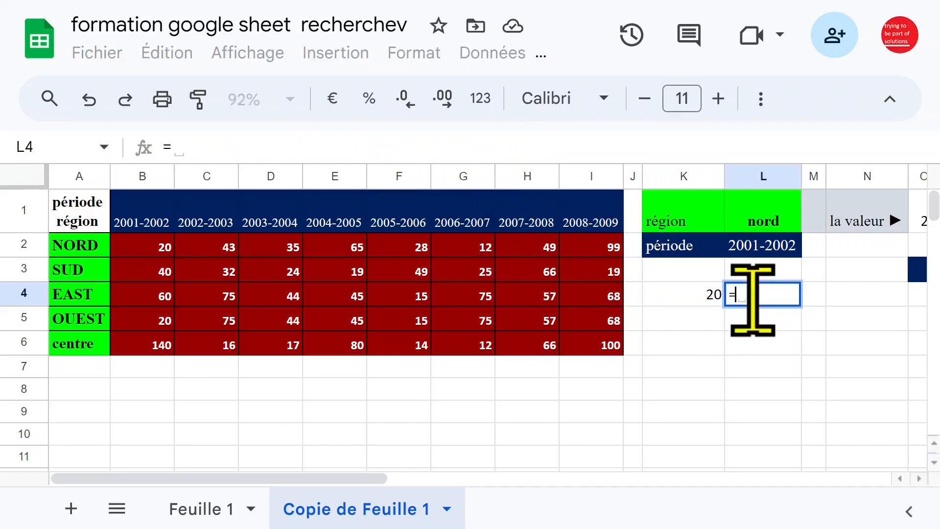
{"action": "type", "text": "recher"}
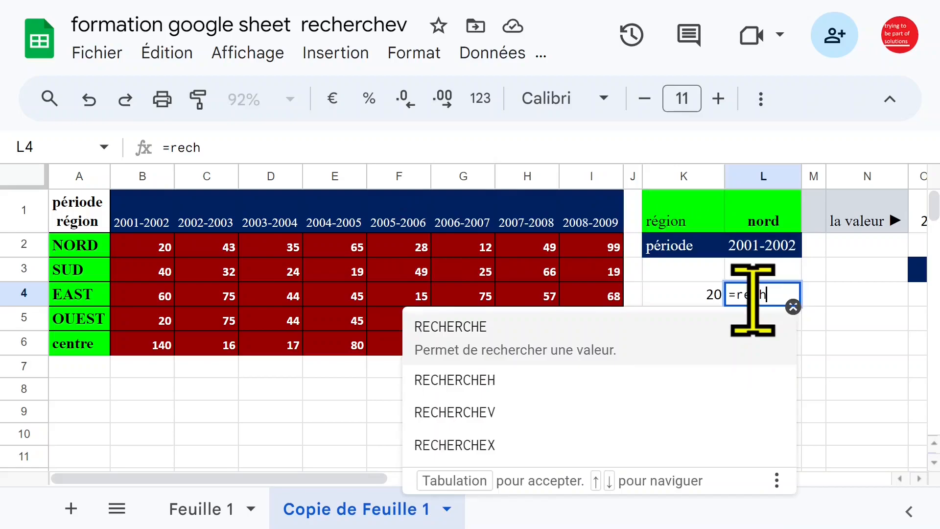
{"action": "left_click", "coordinate": [499, 412]}
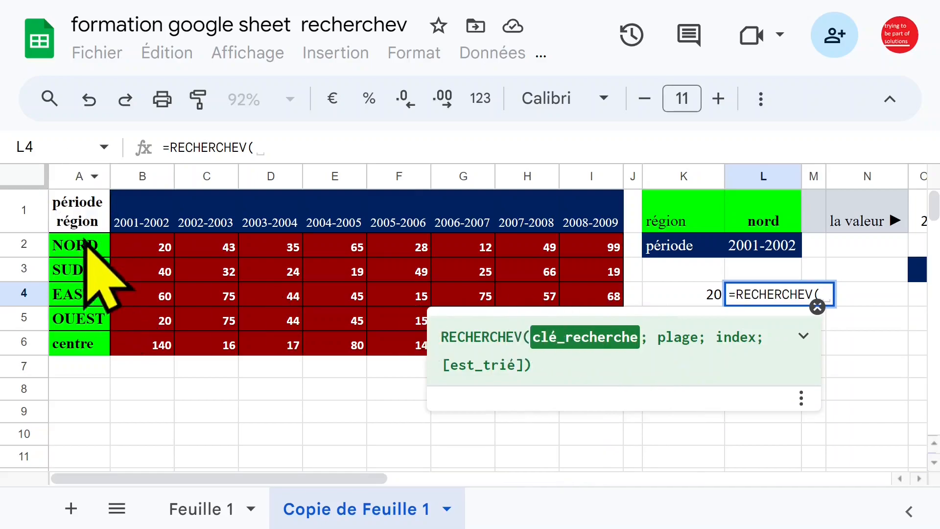
{"action": "key", "text": "Up"}
{"action": "key", "text": "Up"}
{"action": "key", "text": "Up"}
{"action": "type", "text": ";"}
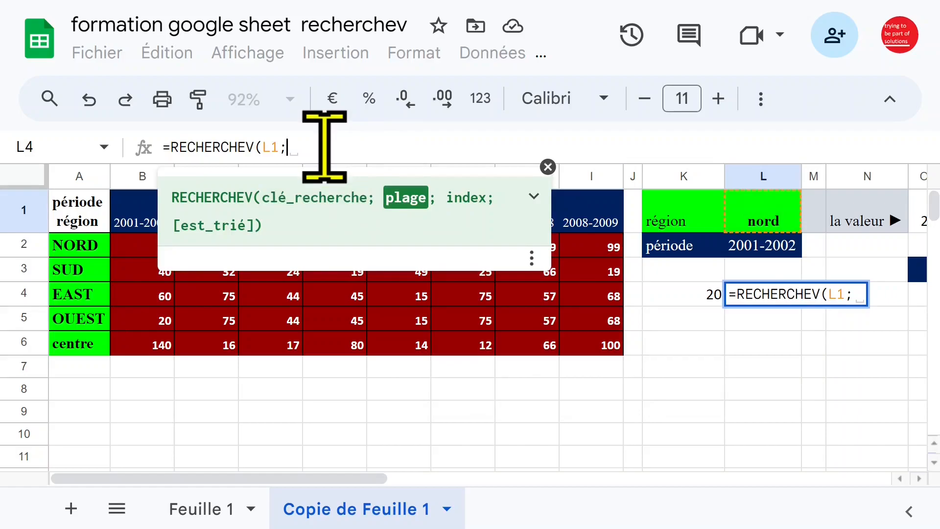
{"action": "left_click_drag", "start_coordinate": [88, 213], "coordinate": [142, 215]}
{"action": "left_click_drag", "start_coordinate": [208, 239], "coordinate": [606, 345]}
{"action": "key", "text": "F4"}
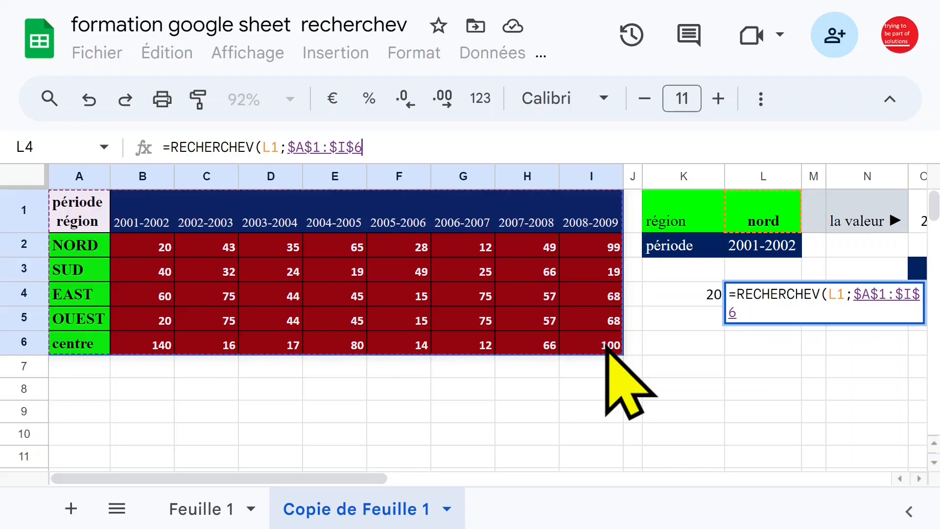
{"action": "type", "text": ";"}
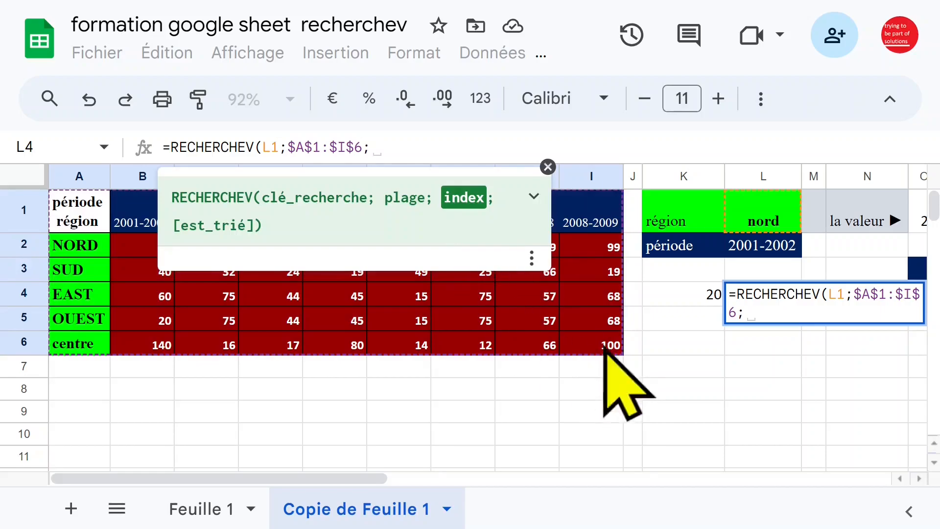
{"action": "left_click", "coordinate": [537, 196]}
Step: Finish L4 as =RECHERCHEV(L1;$A$1:$I$6;2;0), using column index 2 and exact match, returning 20
{"action": "left_click", "coordinate": [537, 196]}
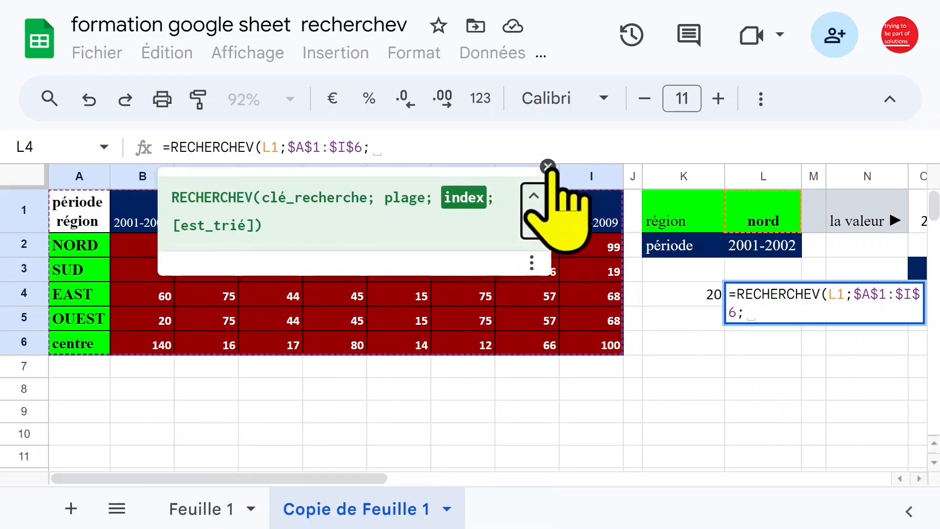
{"action": "left_click", "coordinate": [548, 167]}
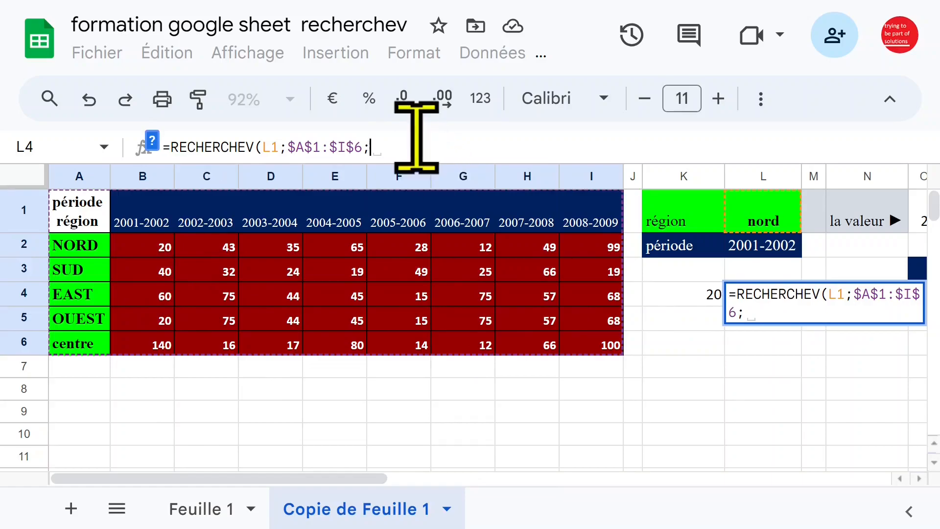
{"action": "type", "text": "1"}
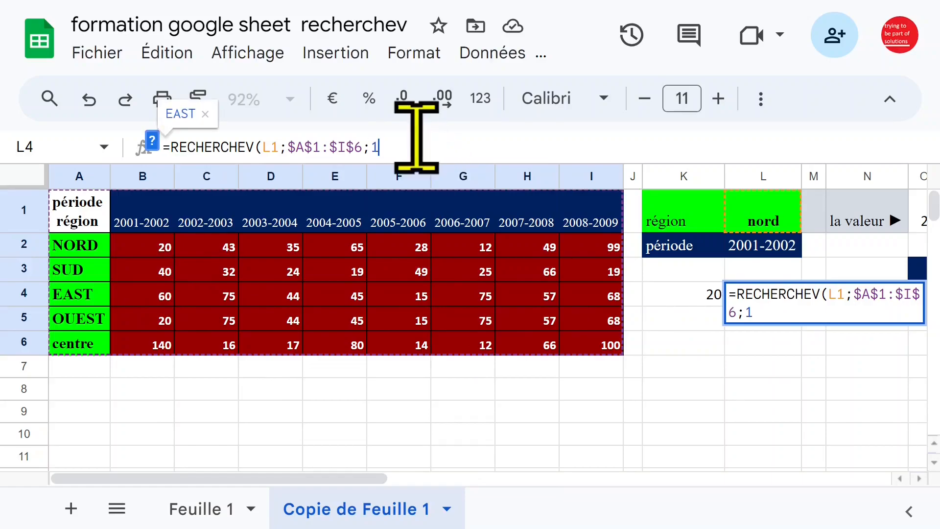
{"action": "type", "text": ";"}
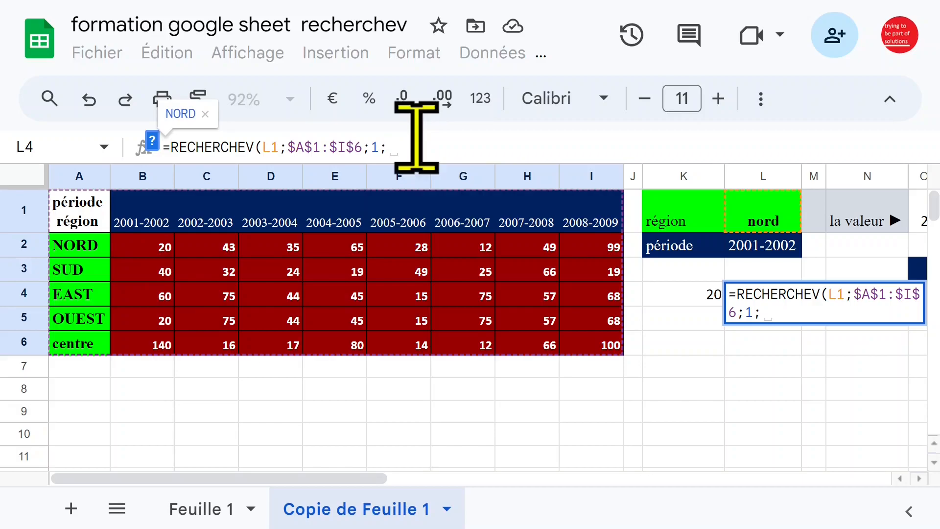
{"action": "type", "text": "0"}
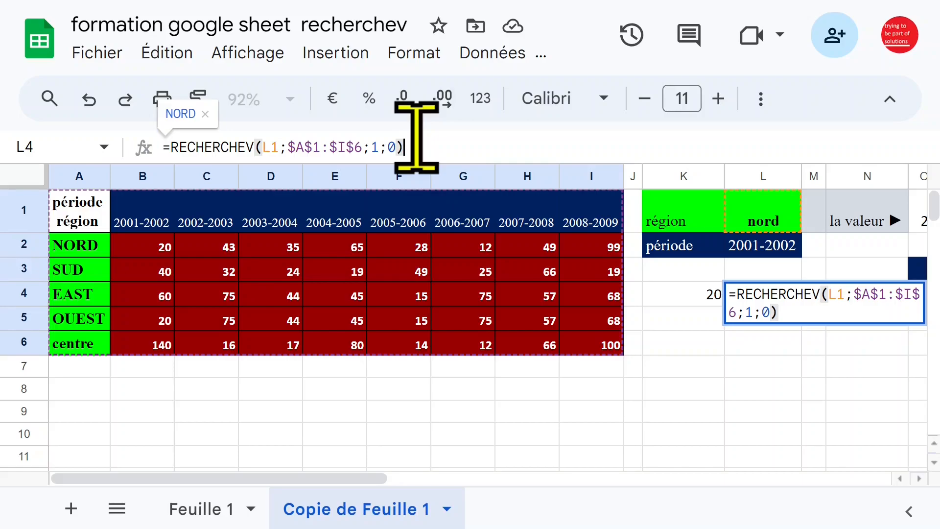
{"action": "double_click", "coordinate": [374, 147]}
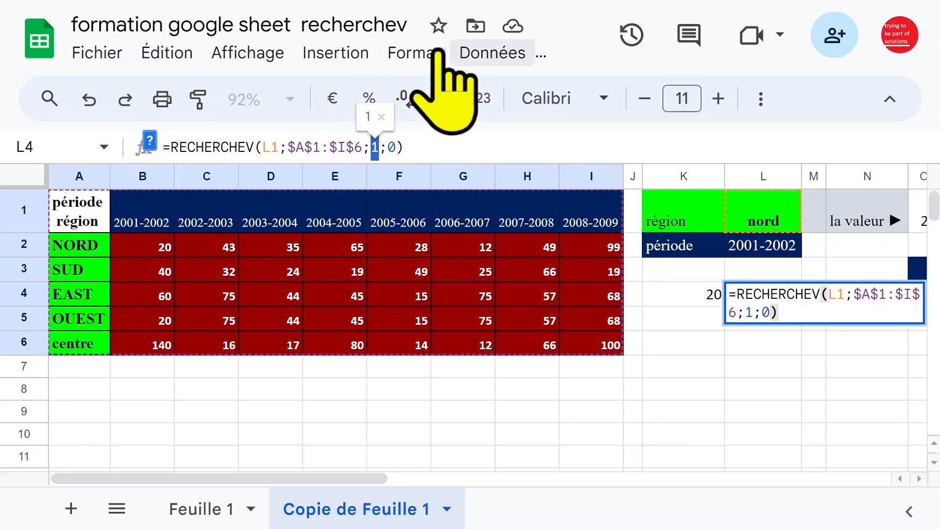
{"action": "type", "text": "2"}
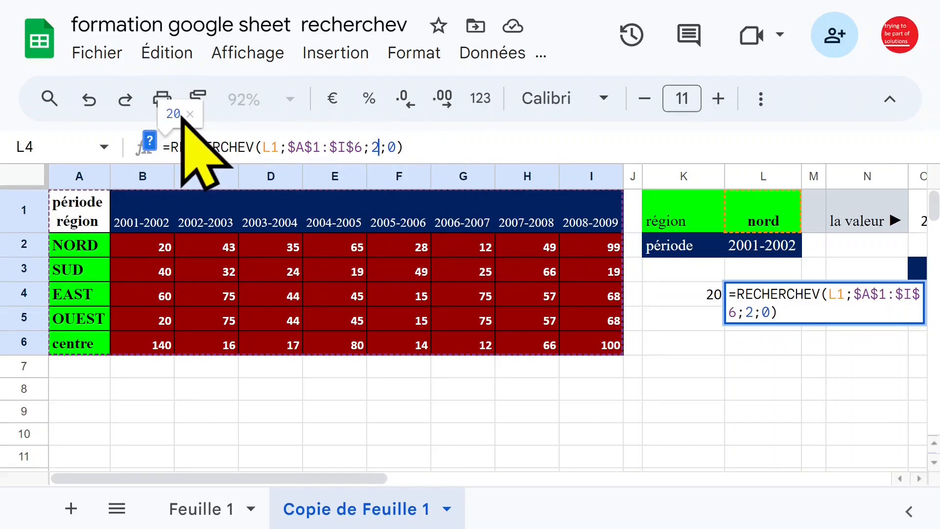
{"action": "key", "text": "Return"}
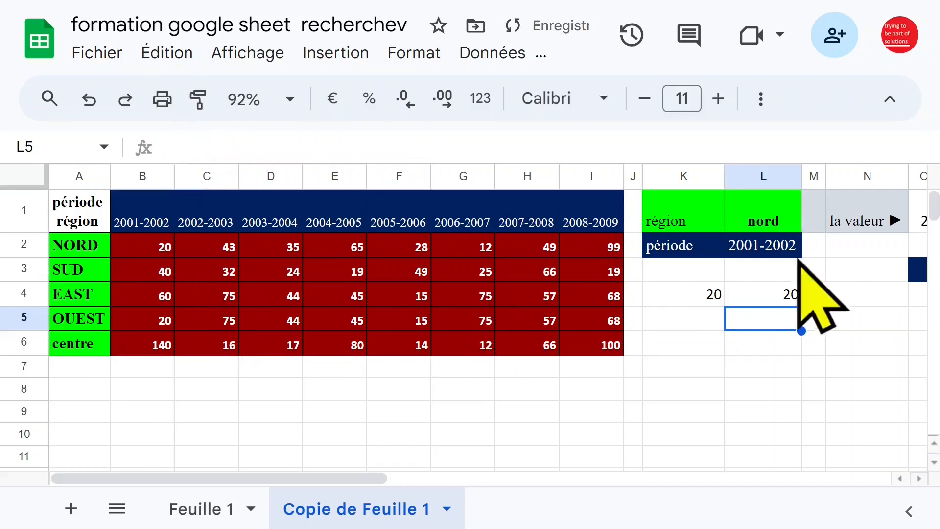
Step: Change the region in L1 to centre and compare with the table's centre value
{"action": "left_click", "coordinate": [782, 295]}
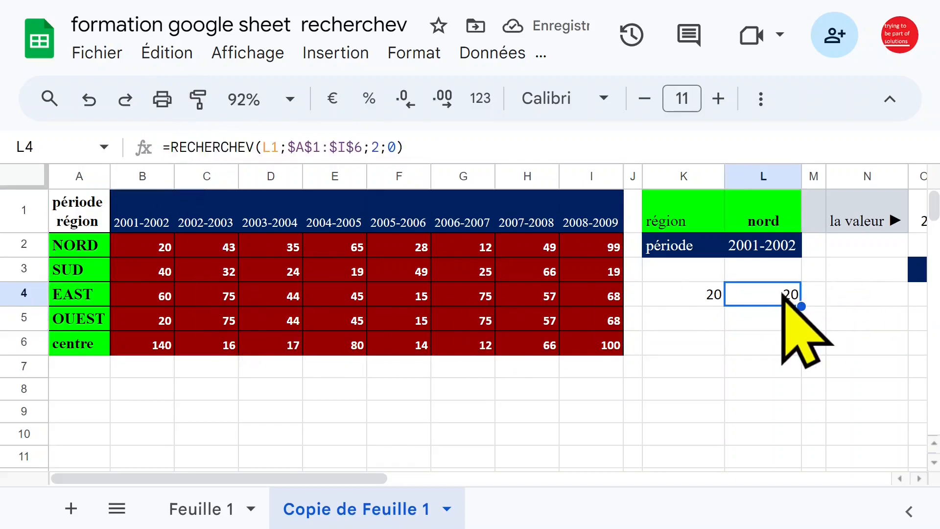
{"action": "left_click", "coordinate": [764, 245]}
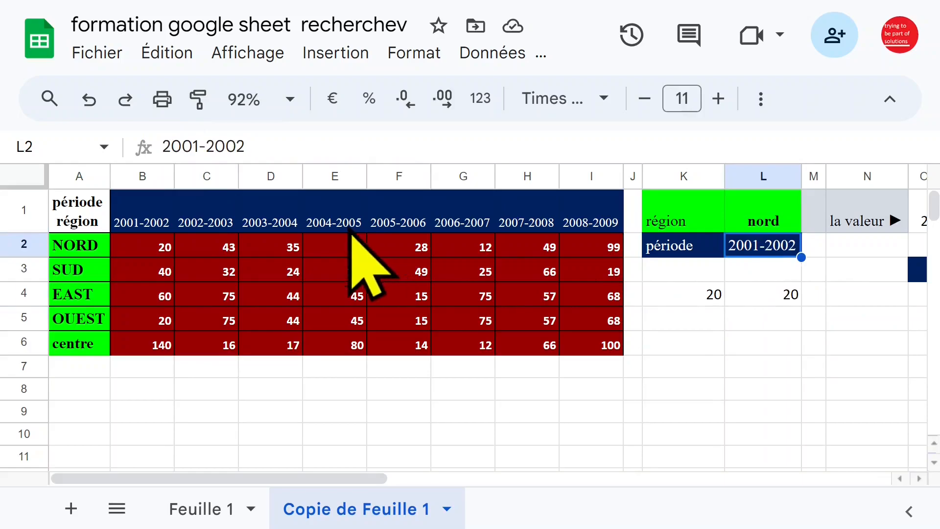
{"action": "left_click", "coordinate": [156, 210]}
{"action": "left_click", "coordinate": [141, 176]}
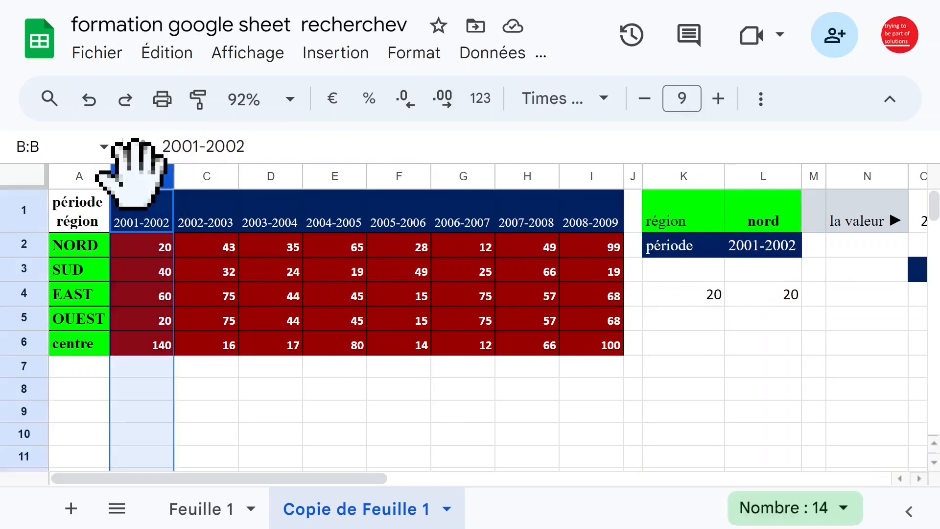
{"action": "left_click", "coordinate": [796, 228]}
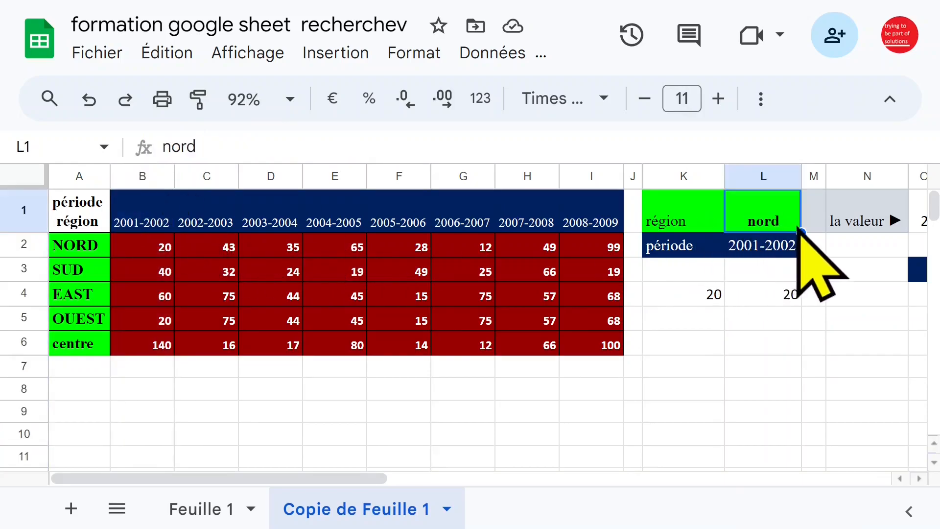
{"action": "type", "text": "centre"}
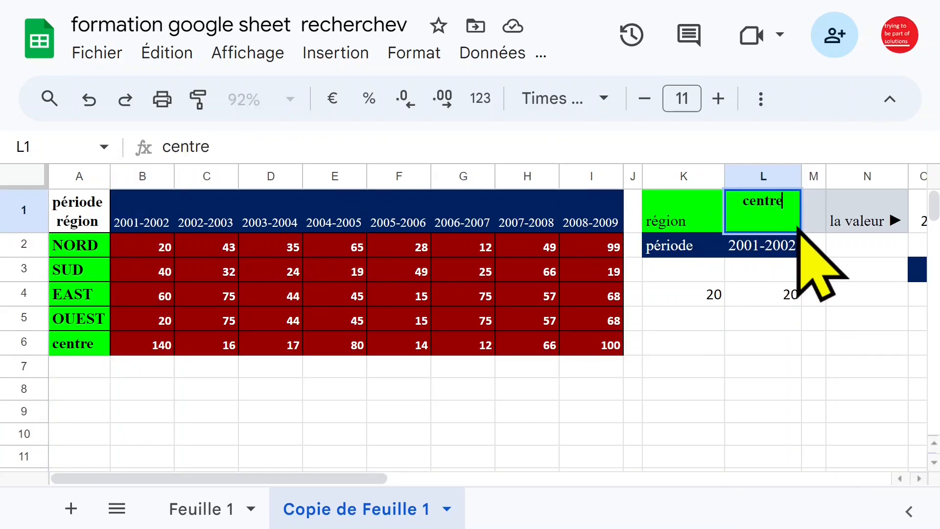
{"action": "key", "text": "Return"}
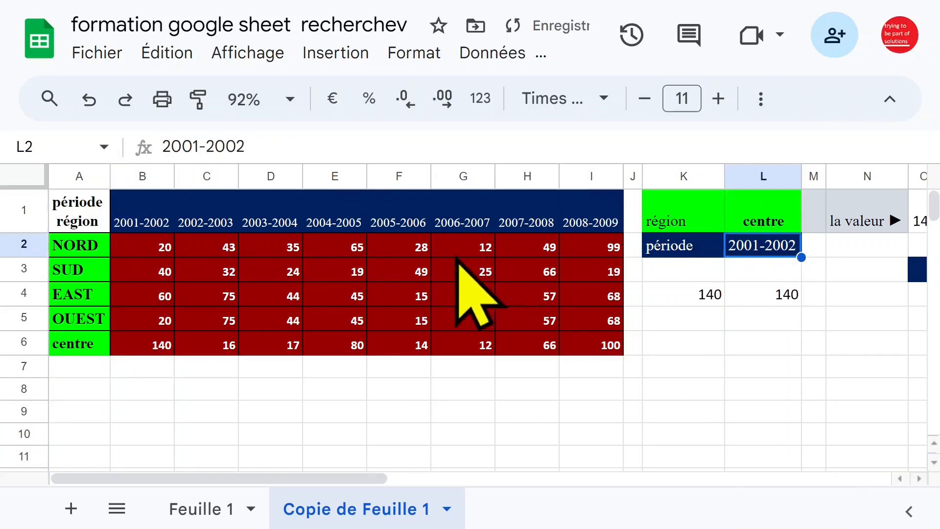
{"action": "left_click", "coordinate": [161, 349]}
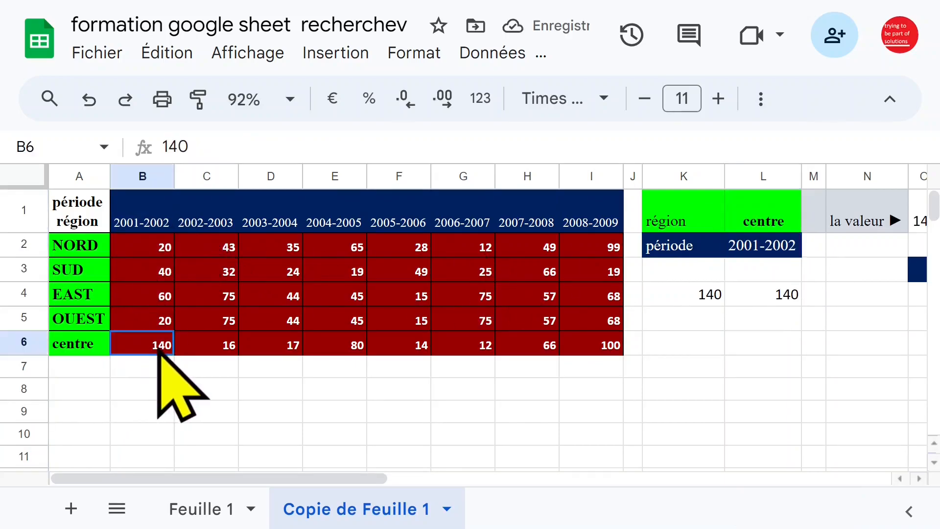
{"action": "left_click", "coordinate": [778, 299]}
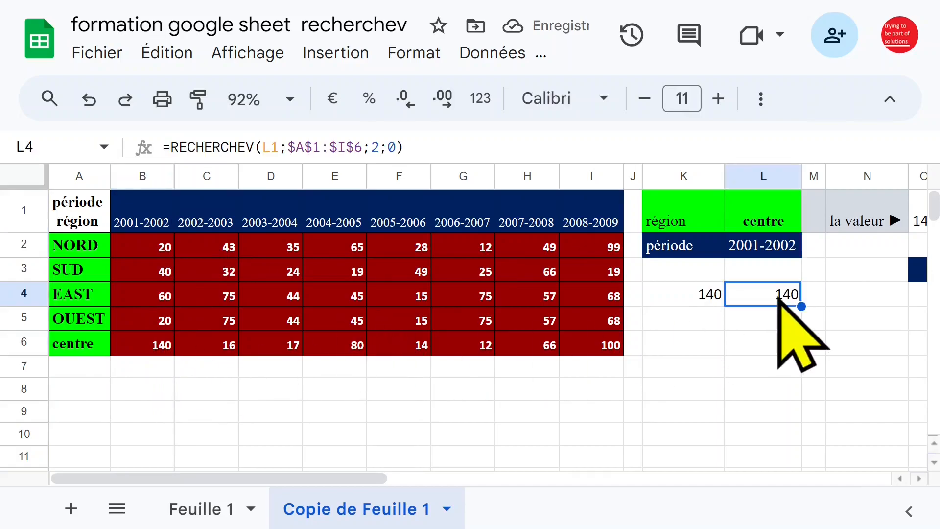
Step: Change the period in L2 to 2002-2003 and check L4's lookup result of 140
{"action": "left_click", "coordinate": [767, 252]}
{"action": "type", "text": "20"}
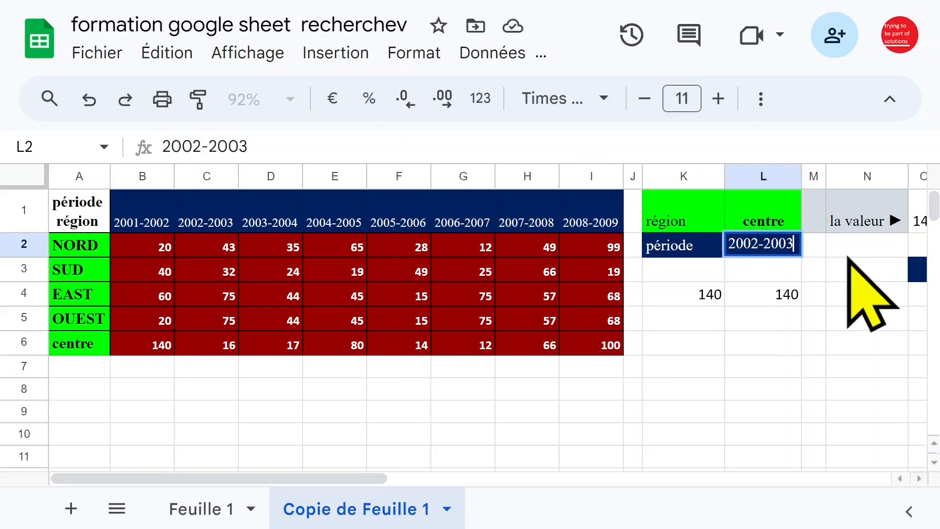
{"action": "key", "text": "Return"}
{"action": "left_click", "coordinate": [778, 296]}
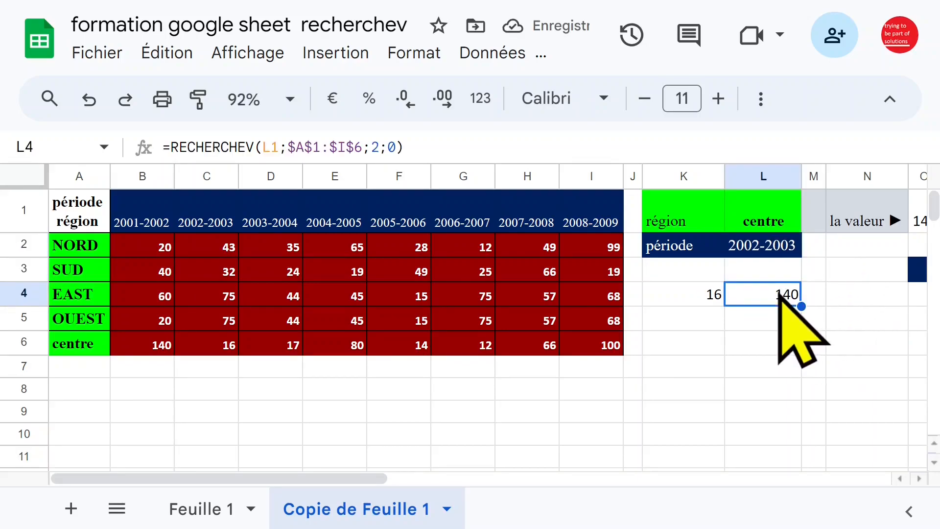
{"action": "left_click", "coordinate": [763, 247]}
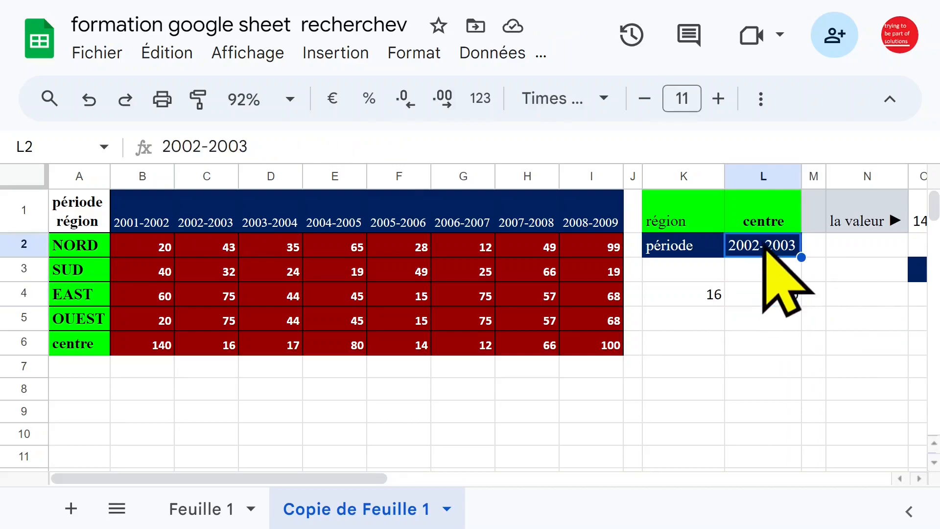
{"action": "left_click", "coordinate": [780, 299]}
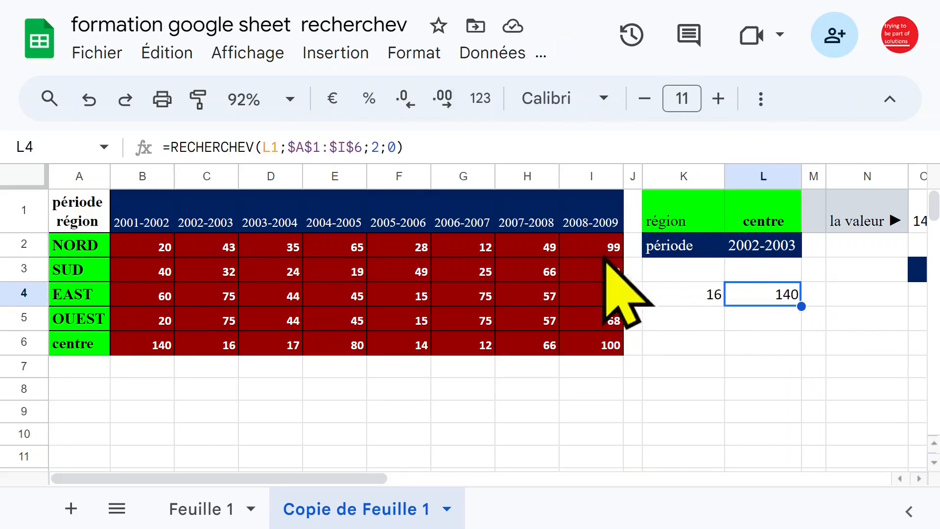
Step: Leave L4's formula unchanged and clear the old lookup formula from K4
{"action": "left_click", "coordinate": [371, 146]}
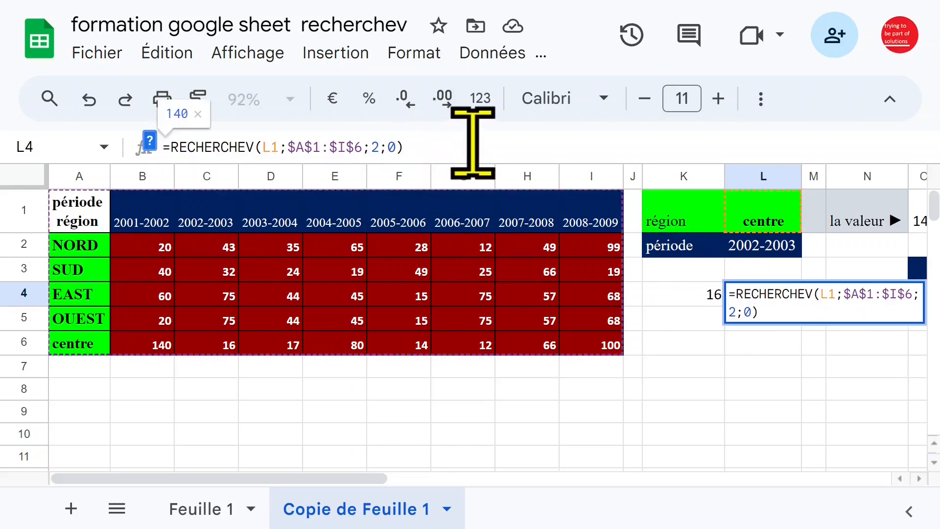
{"action": "key", "text": "Escape"}
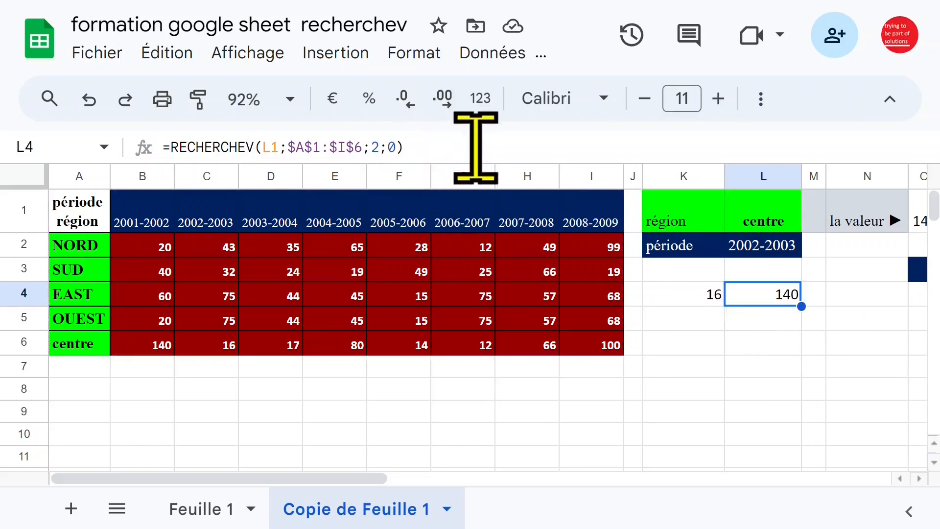
{"action": "left_click", "coordinate": [708, 304]}
{"action": "key", "text": "Delete"}
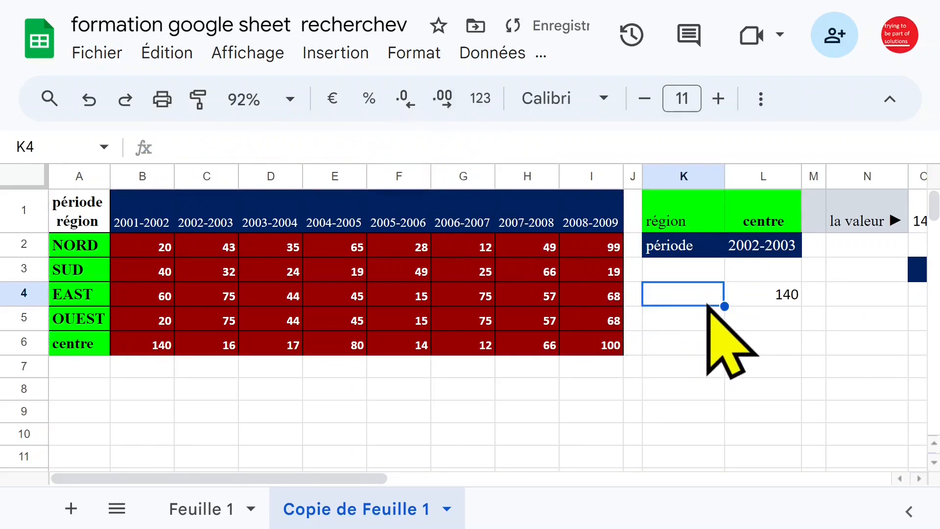
Step: Enter =EQUIV(L2;$B$1:$I$1;0) in K5, returning position 2 for the period
{"action": "left_click", "coordinate": [705, 325]}
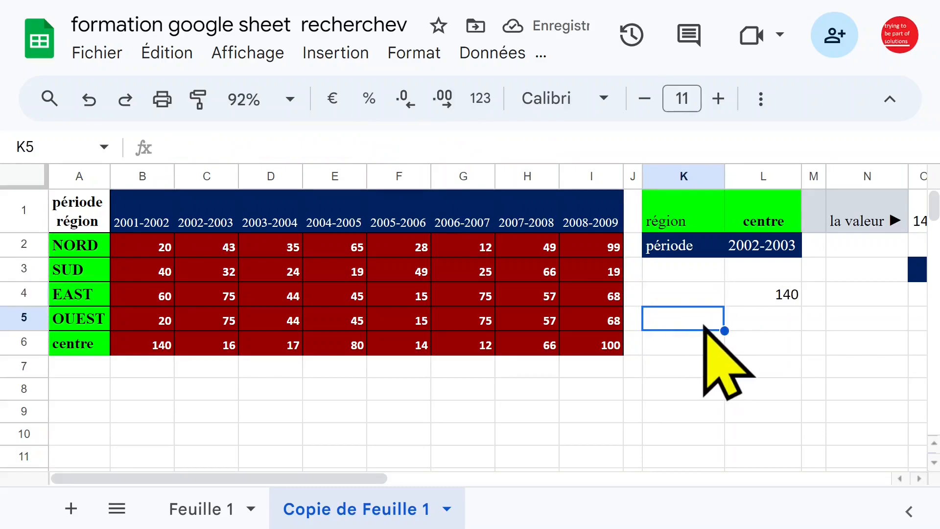
{"action": "type", "text": "="}
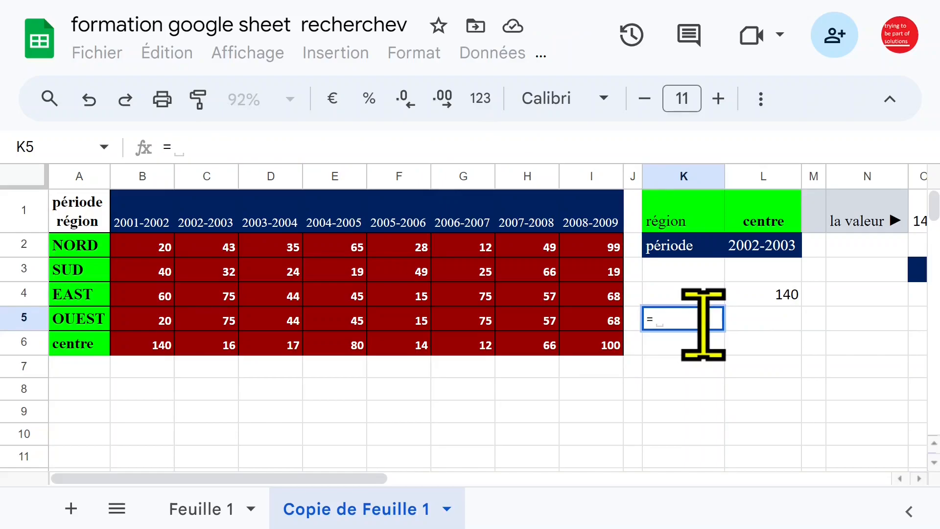
{"action": "type", "text": "equiv"}
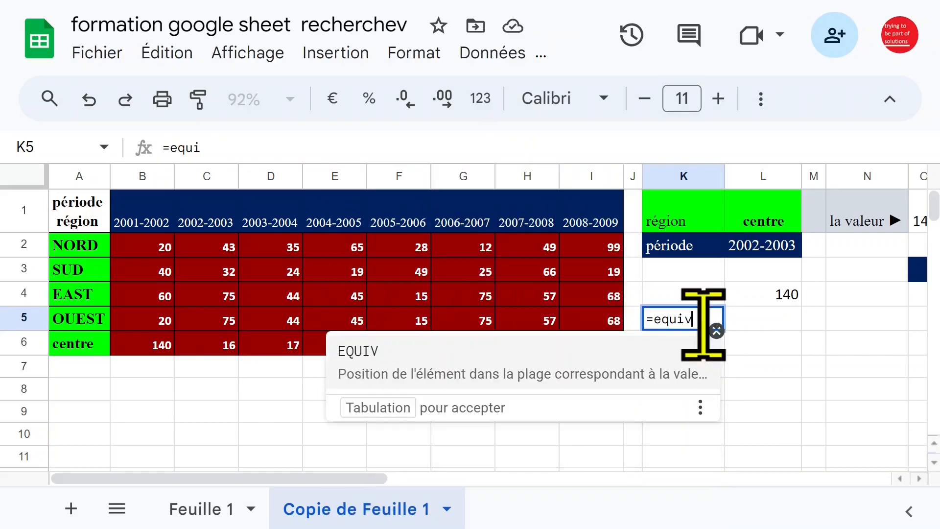
{"action": "key", "text": "Tab"}
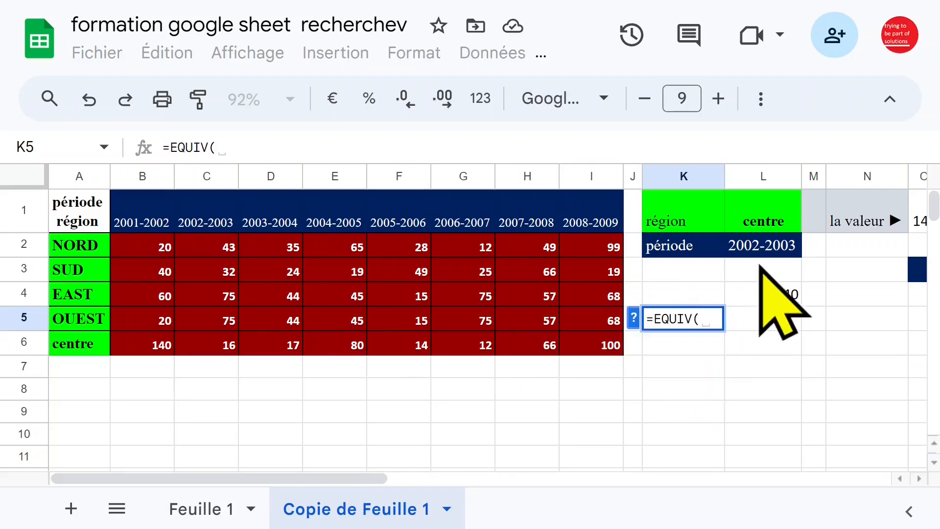
{"action": "left_click", "coordinate": [761, 247]}
{"action": "type", "text": ";"}
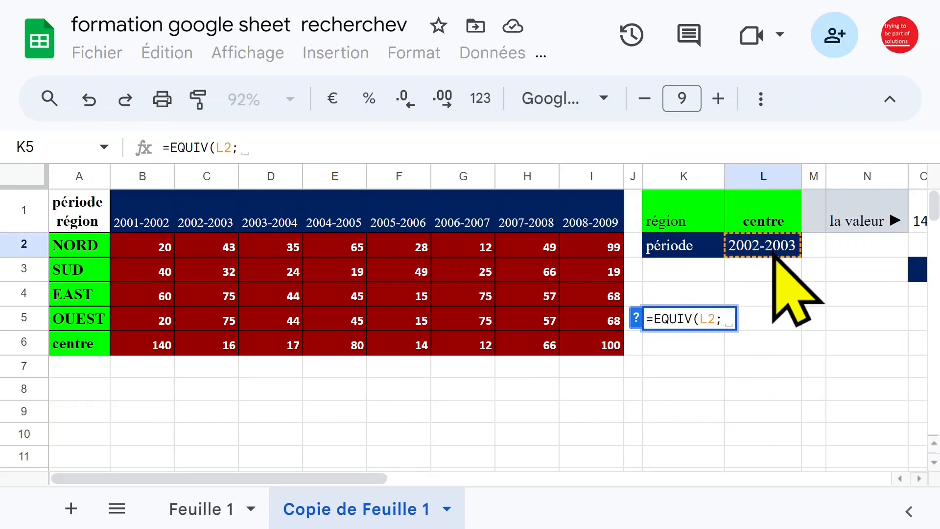
{"action": "left_click", "coordinate": [143, 220]}
{"action": "left_click_drag", "start_coordinate": [143, 219], "coordinate": [603, 221]}
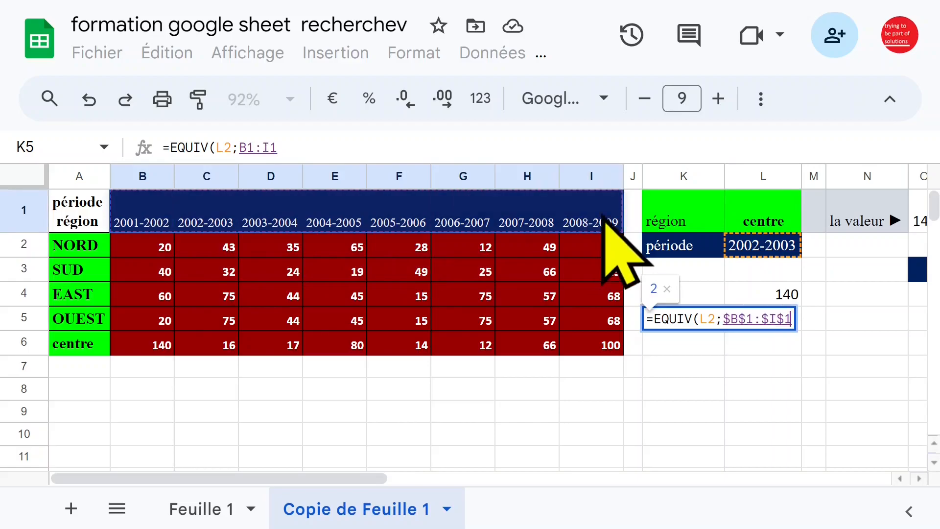
{"action": "type", "text": ";"}
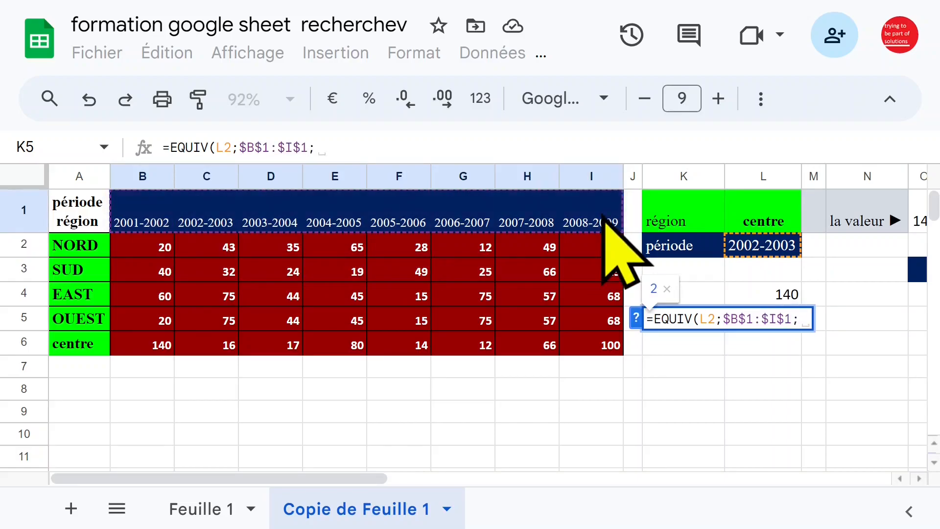
{"action": "type", "text": "0"}
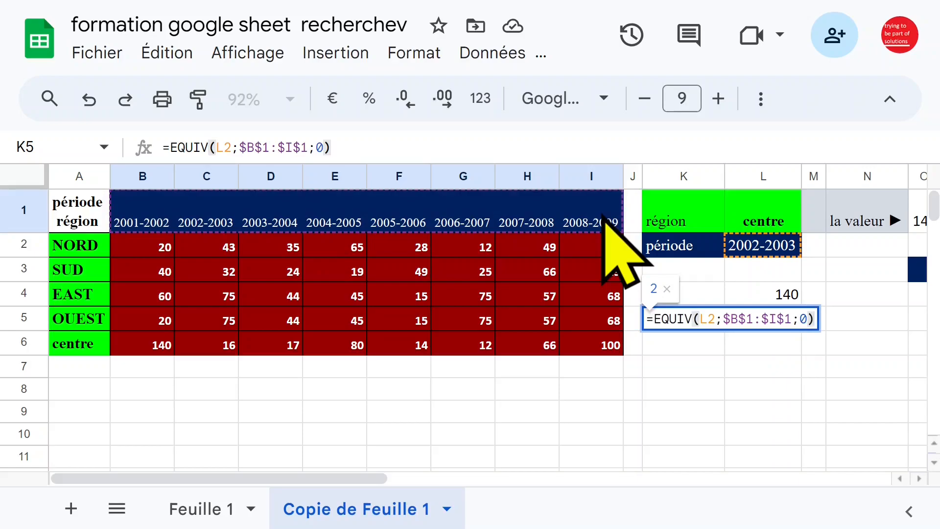
{"action": "key", "text": "Return"}
{"action": "left_click", "coordinate": [683, 318]}
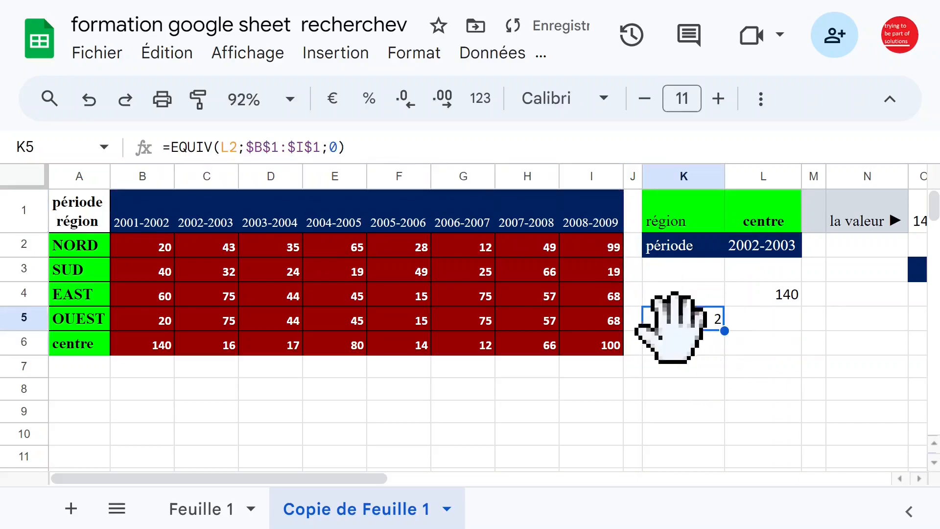
Step: Change the period in L2 to 2003-2004
{"action": "left_click", "coordinate": [767, 255]}
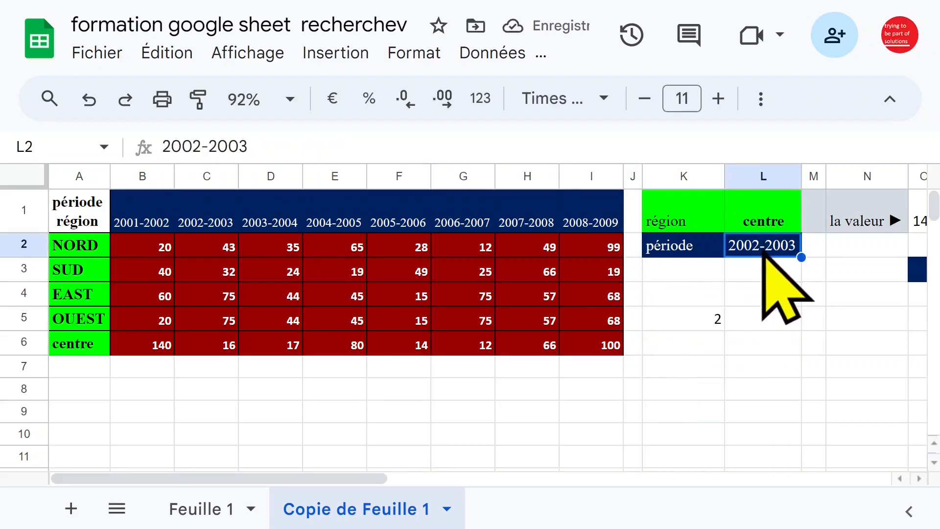
{"action": "left_click", "coordinate": [216, 175]}
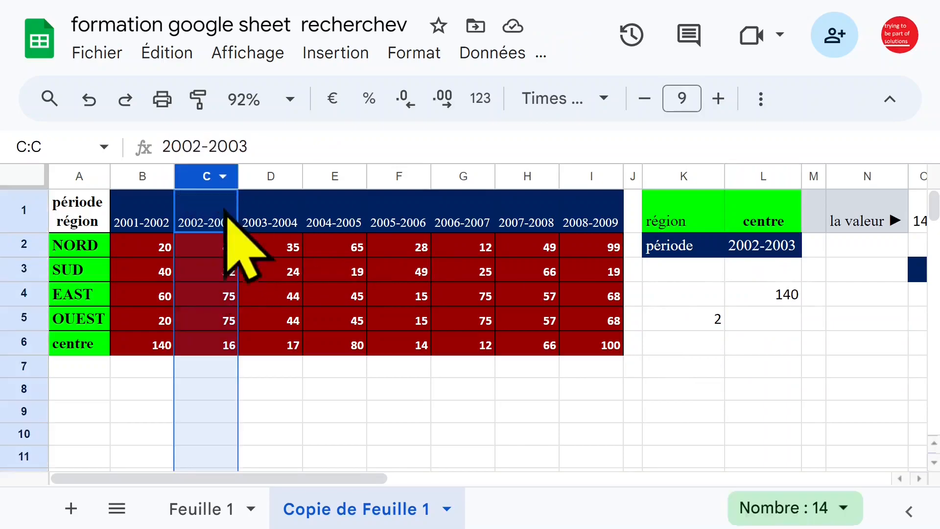
{"action": "left_click", "coordinate": [765, 252]}
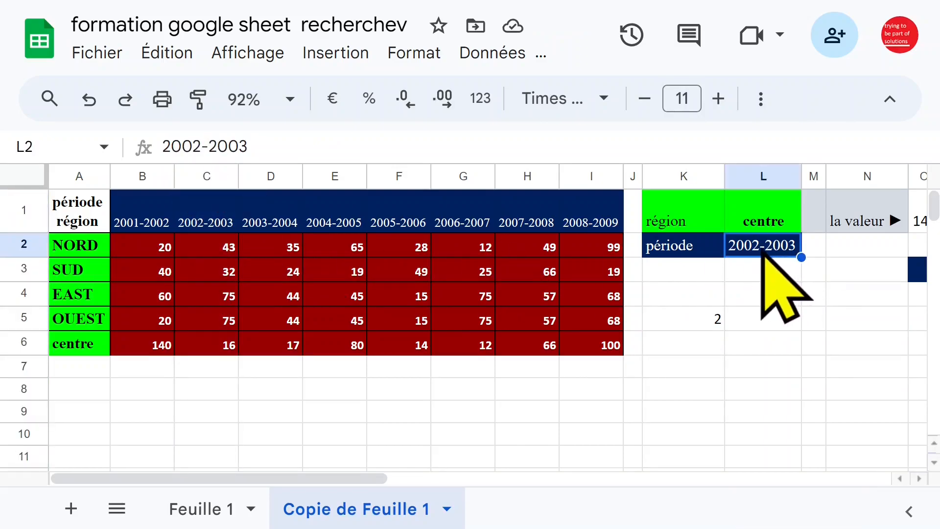
{"action": "double_click", "coordinate": [757, 249]}
{"action": "type", "text": "200"}
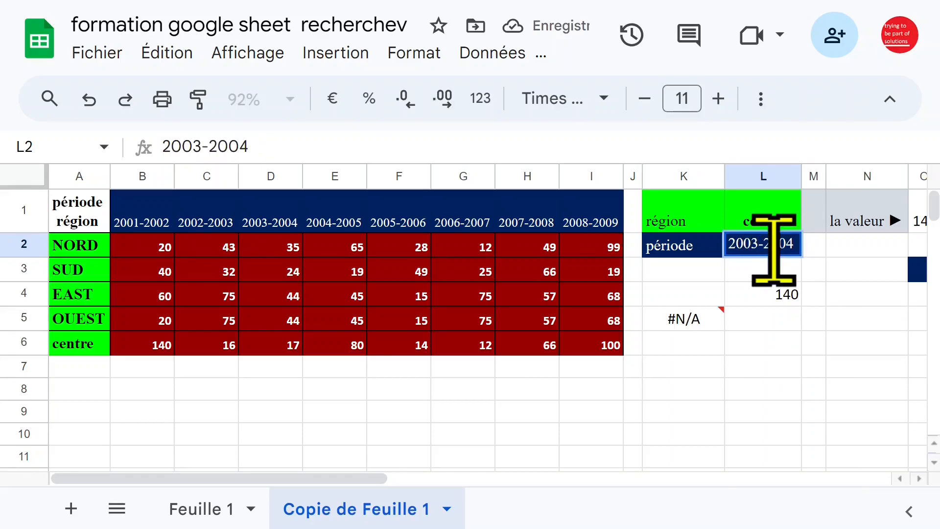
{"action": "type", "text": "3-2004"}
{"action": "key", "text": "Return"}
Step: Check K5's EQUIV result of 3 against table columns B–D, then review L4 and select K4
{"action": "left_click", "coordinate": [695, 320]}
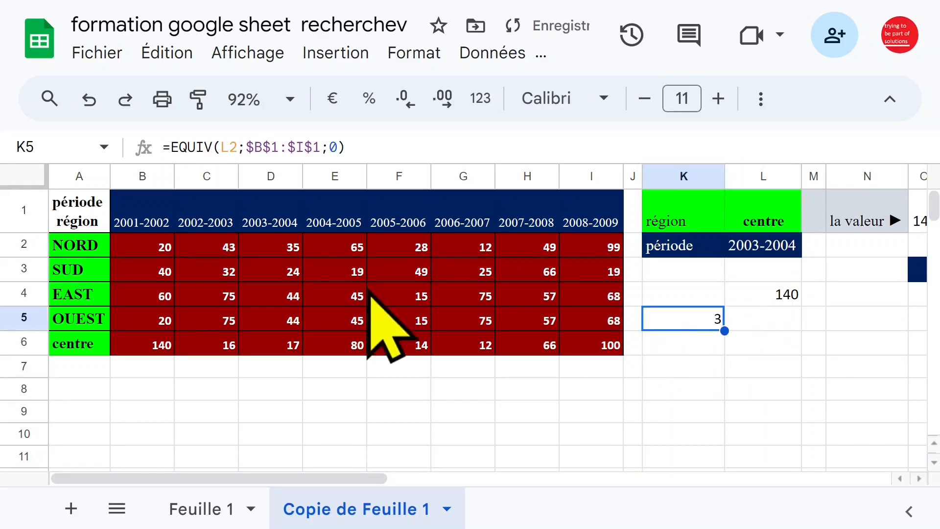
{"action": "left_click", "coordinate": [259, 247]}
{"action": "left_click", "coordinate": [142, 176]}
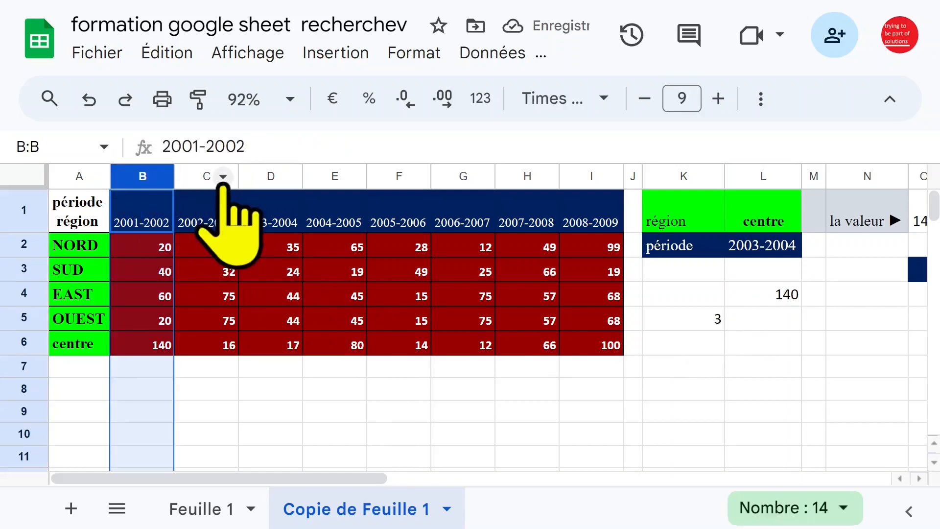
{"action": "left_click", "coordinate": [221, 180]}
{"action": "left_click", "coordinate": [274, 177]}
{"action": "left_click", "coordinate": [776, 296]}
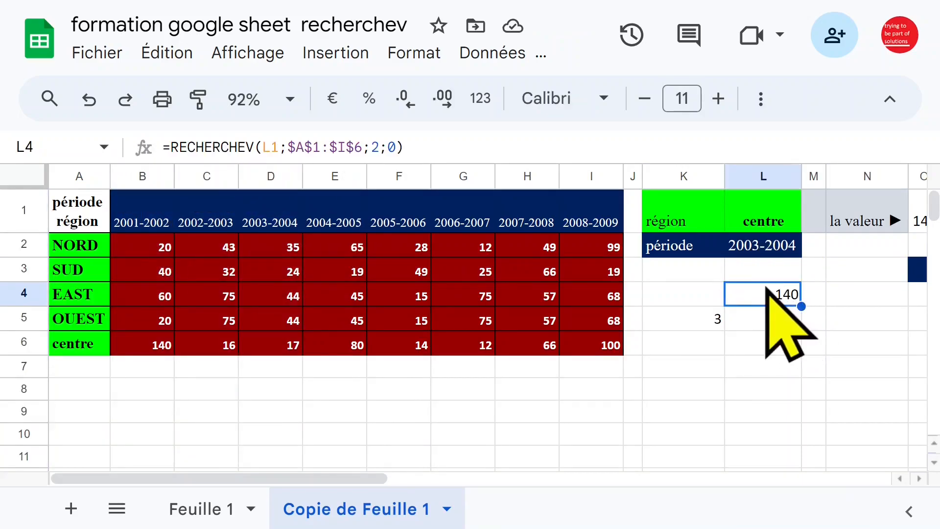
{"action": "left_click", "coordinate": [698, 292]}
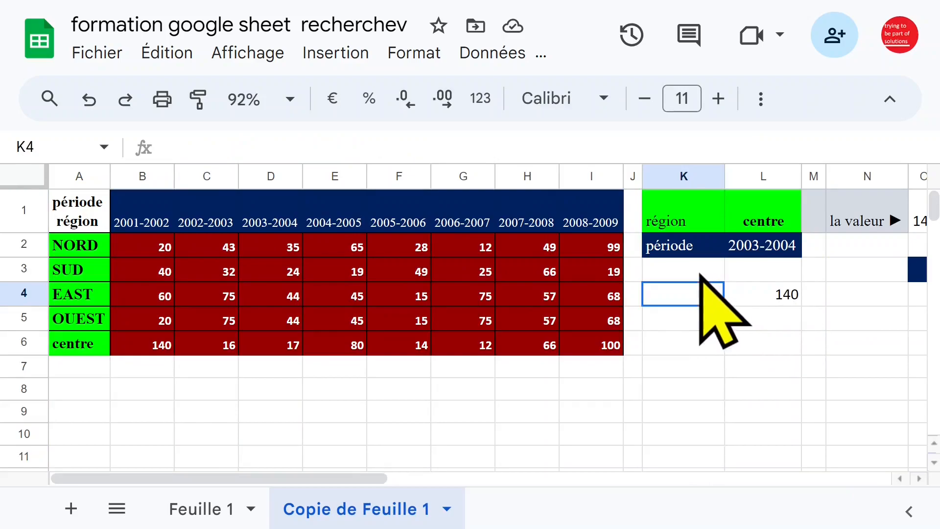
Step: Enter =RECHERCHEV(L1;$A$1:$I$6;K5+1;0) in K3, returning 17 for centre in 2003-2004
{"action": "left_click", "coordinate": [701, 275]}
{"action": "type", "text": "=reche"}
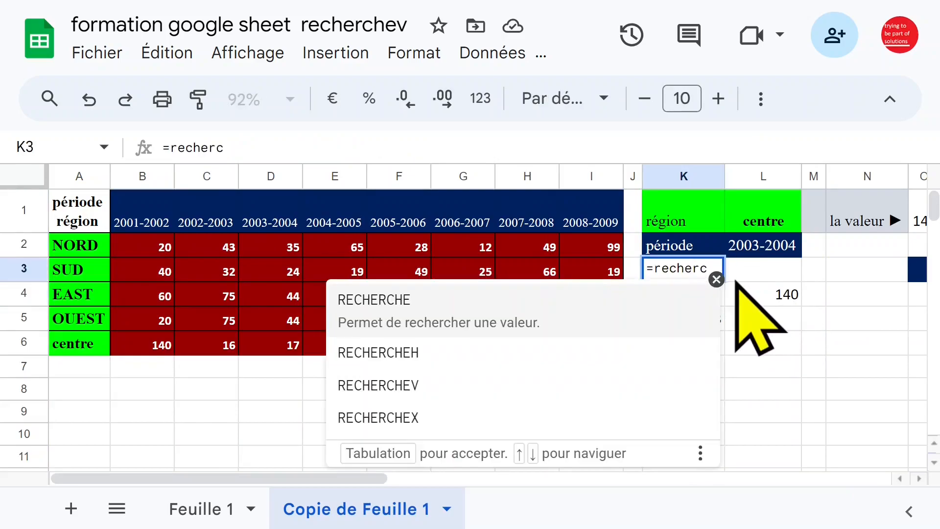
{"action": "type", "text": "rc"}
{"action": "left_click", "coordinate": [414, 385]}
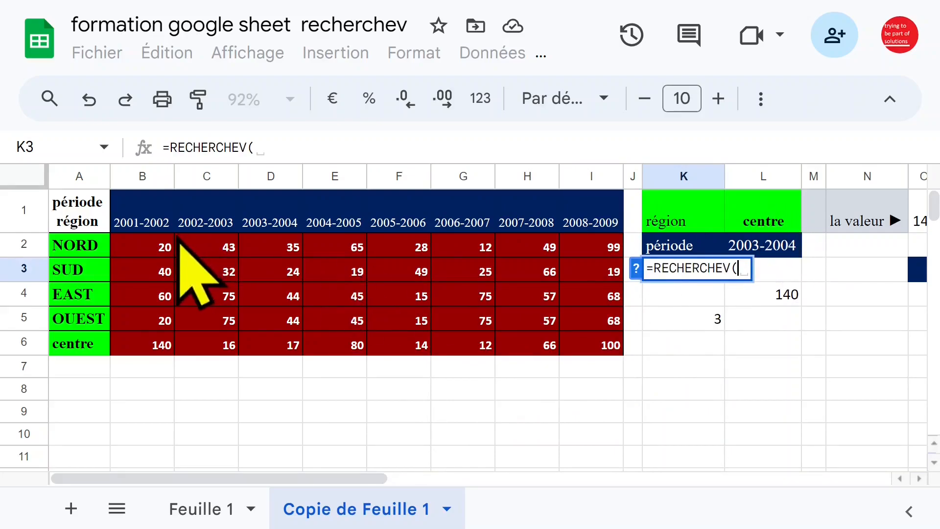
{"action": "left_click", "coordinate": [767, 221]}
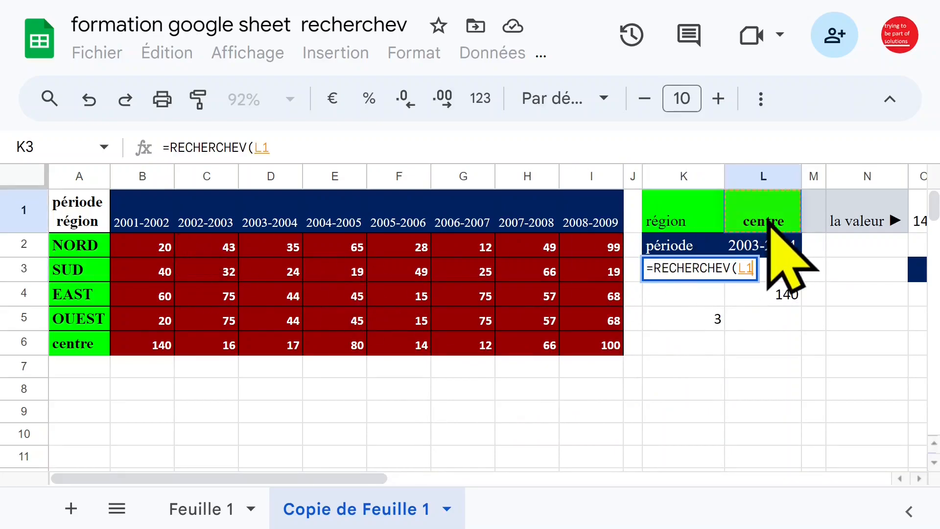
{"action": "type", "text": ";"}
{"action": "left_click", "coordinate": [388, 147]}
{"action": "type", "text": "$A$1:$I$6;"}
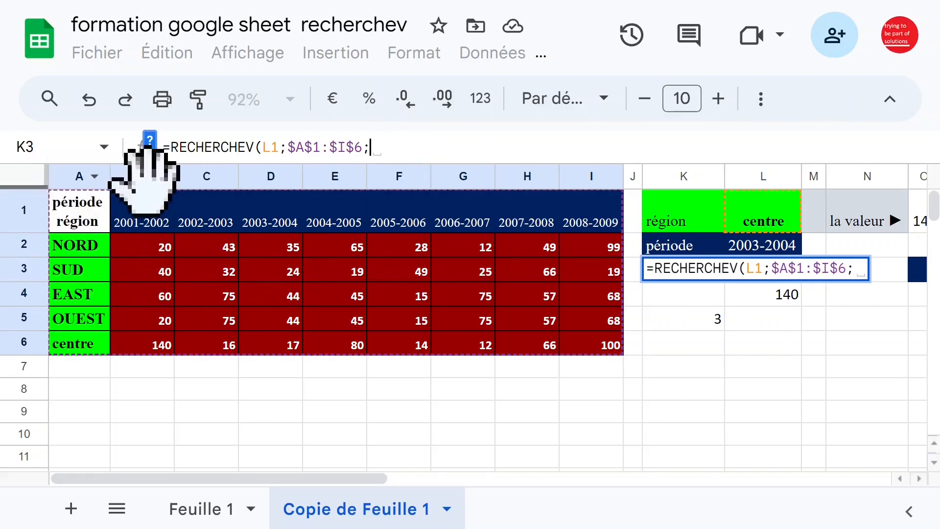
{"action": "left_click", "coordinate": [709, 319]}
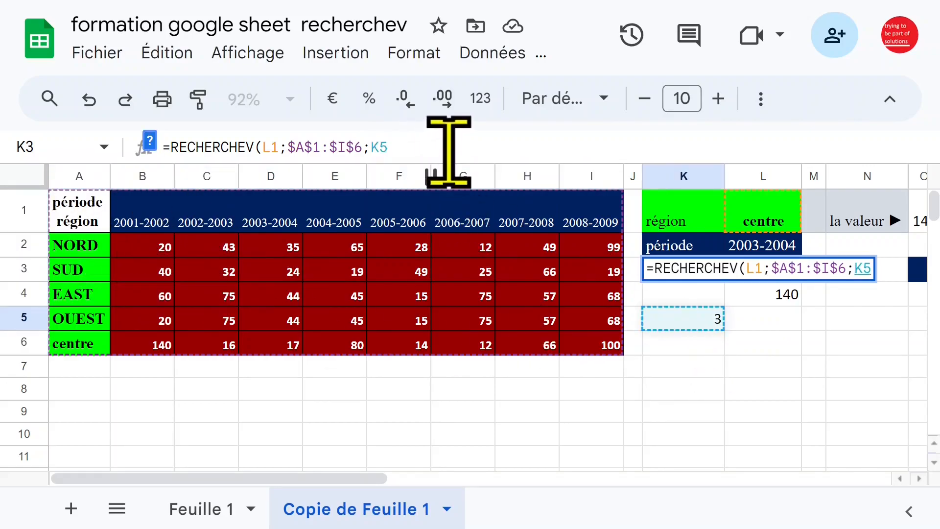
{"action": "type", "text": "+1;0"}
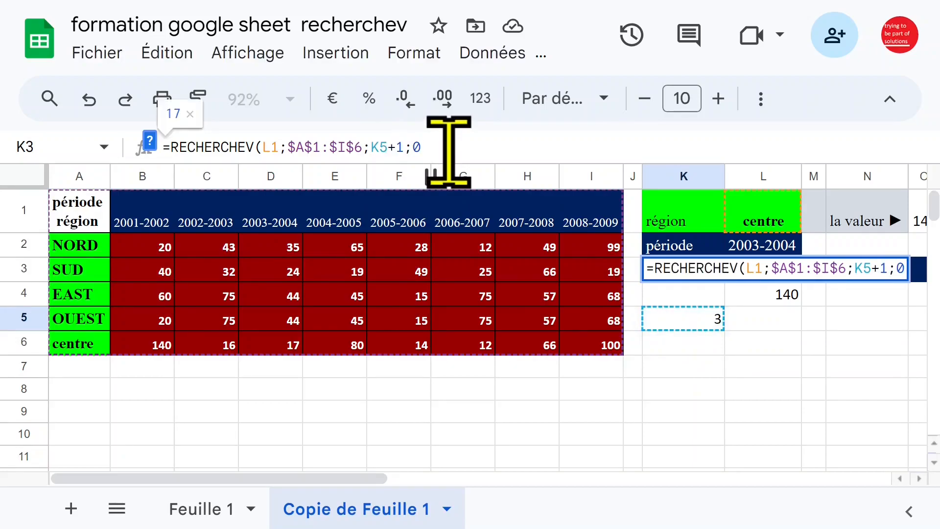
{"action": "key", "text": "Return"}
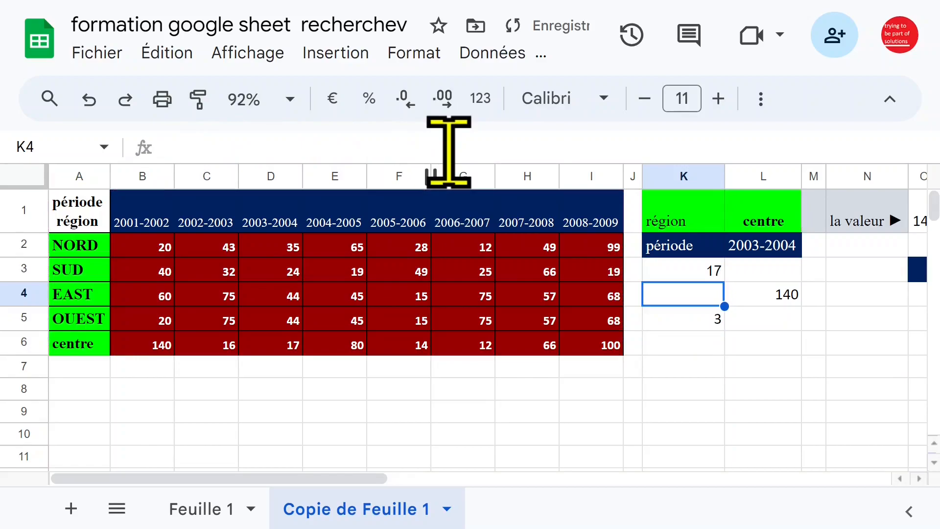
Step: Verify K3's result against the table values in D2 and the centre row's D6
{"action": "left_click", "coordinate": [684, 271]}
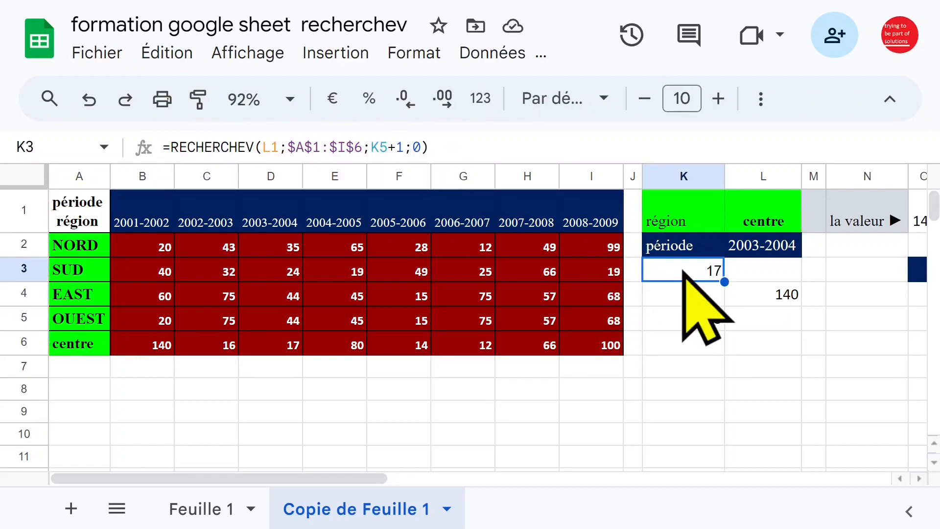
{"action": "left_click", "coordinate": [296, 249]}
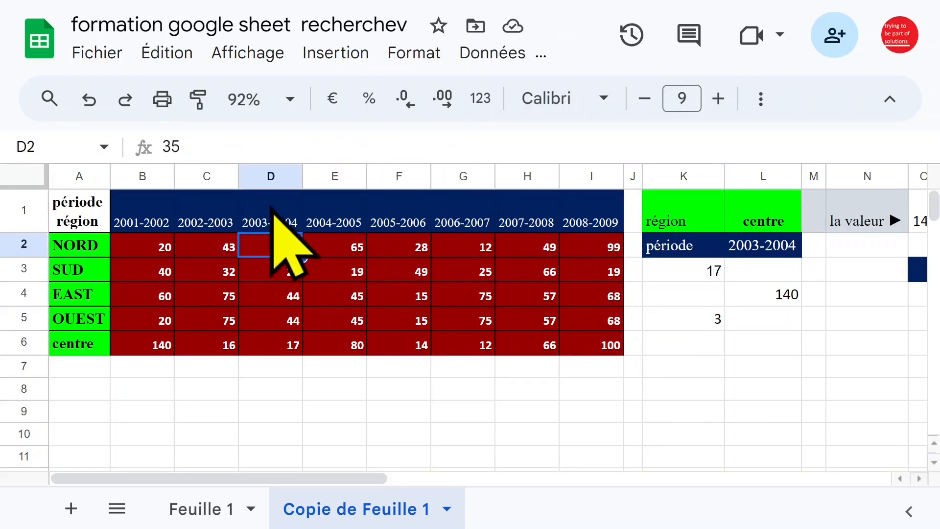
{"action": "left_click", "coordinate": [98, 343]}
{"action": "left_click", "coordinate": [279, 345]}
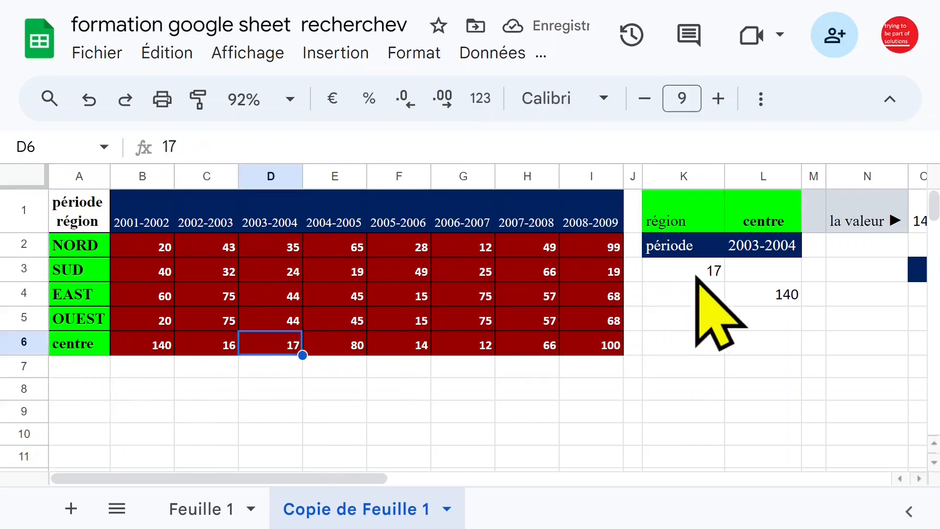
Step: Set the region in L1 to nord and clear the EQUIV formula from K5
{"action": "left_click", "coordinate": [757, 223]}
{"action": "type", "text": "nord"}
{"action": "key", "text": "Return"}
{"action": "left_click", "coordinate": [268, 243]}
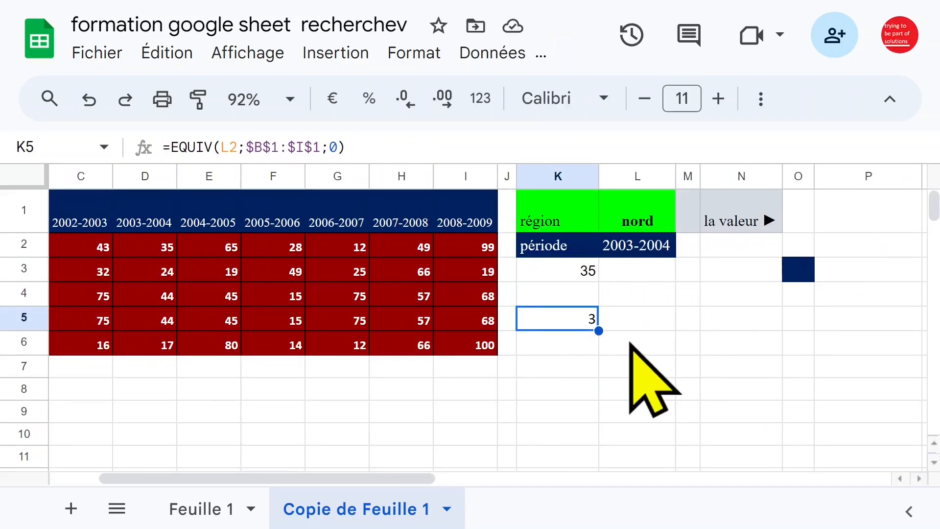
{"action": "key", "text": "Delete"}
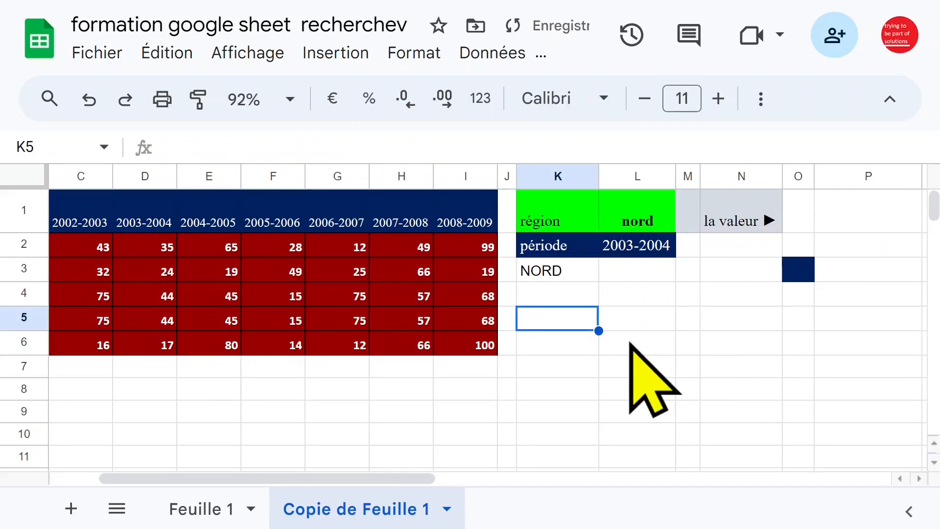
Step: Restore K5, then replace K5 in K3's formula with EQUIV(L2;$B$1:$I$1;0)
{"action": "left_click", "coordinate": [89, 100]}
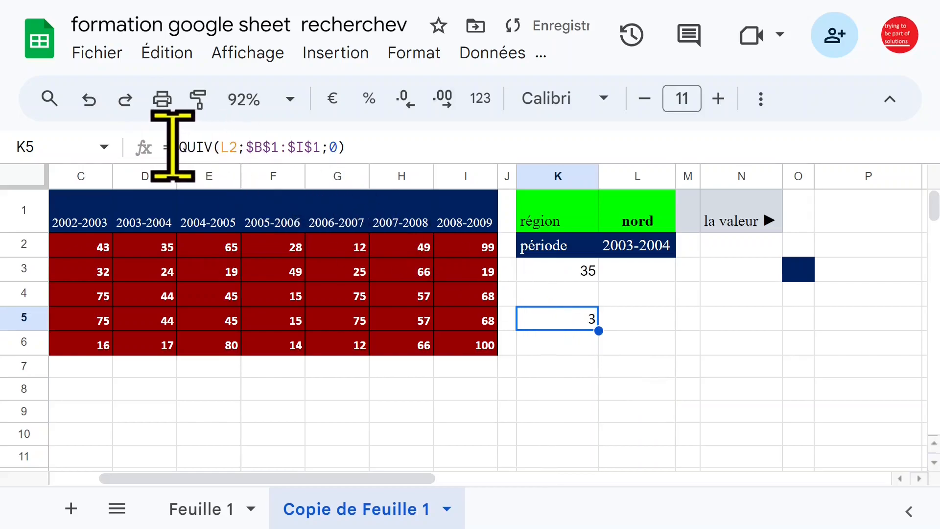
{"action": "left_click_drag", "start_coordinate": [171, 147], "coordinate": [430, 147]}
{"action": "key", "text": "ctrl+c"}
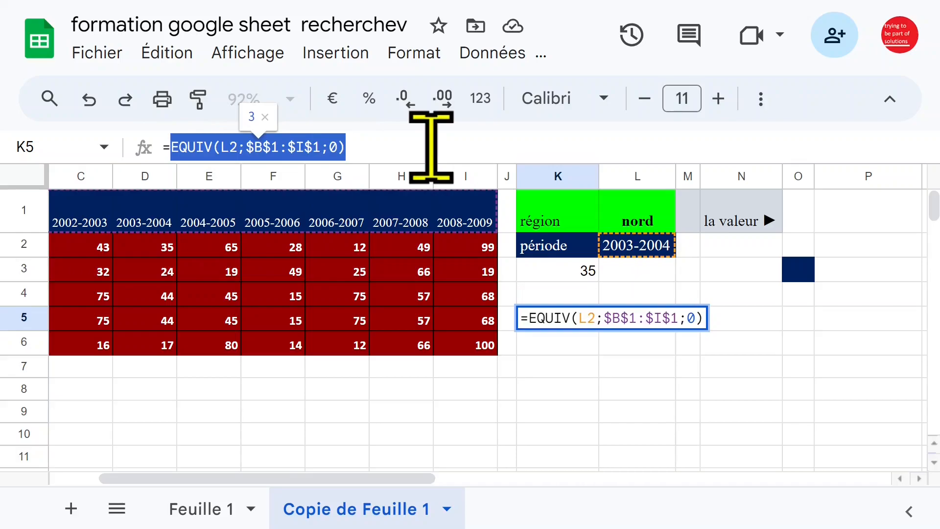
{"action": "key", "text": "Escape"}
{"action": "left_click", "coordinate": [584, 277]}
{"action": "left_click", "coordinate": [388, 147]}
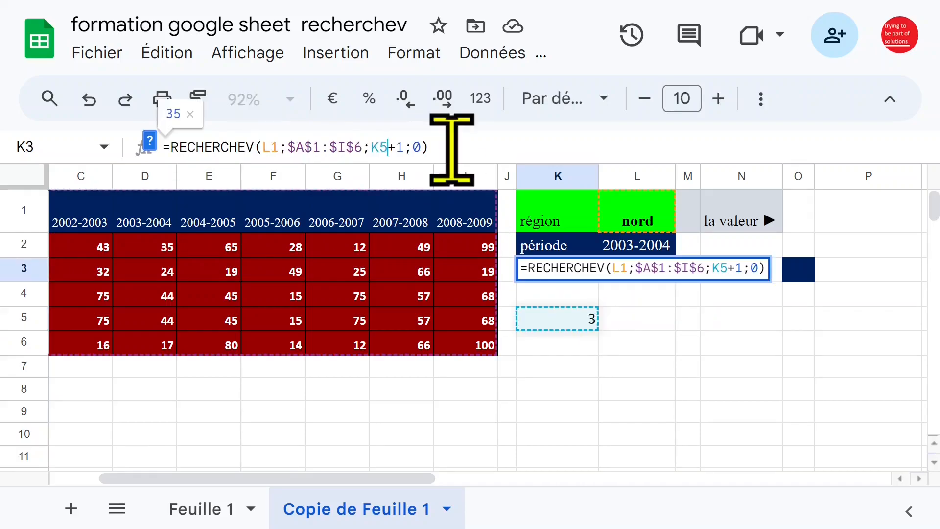
{"action": "key", "text": "BackSpace"}
{"action": "key", "text": "BackSpace"}
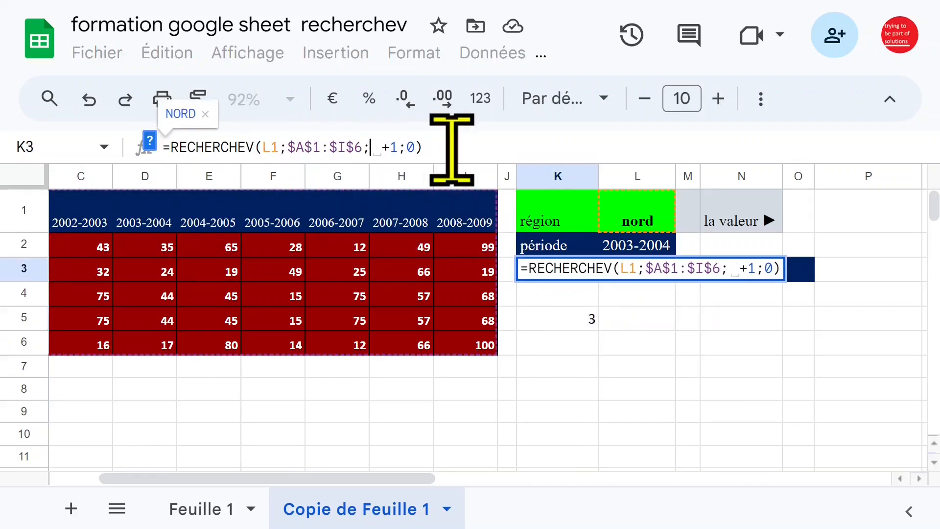
{"action": "key", "text": "ctrl+v"}
{"action": "key", "text": "Return"}
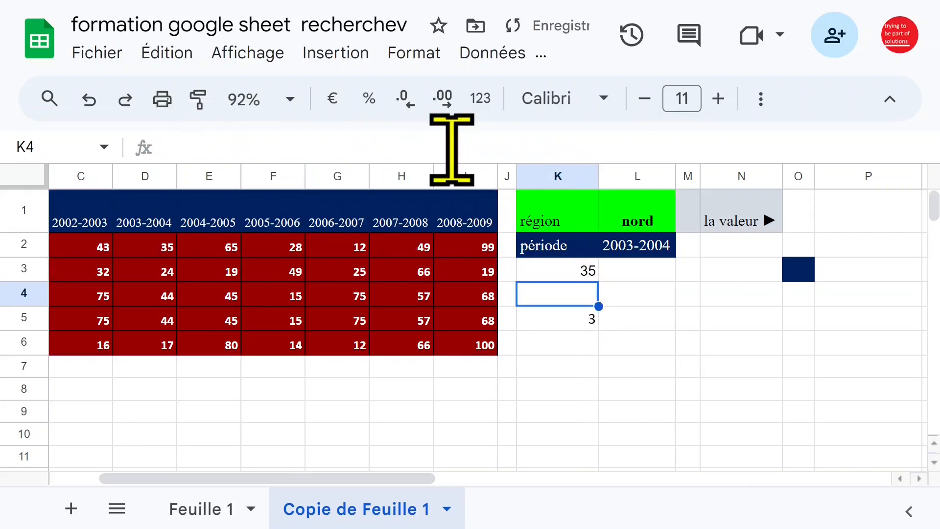
Step: Clear helper cell K5 and set period L2 to 2008-2009, so K3 returns 99
{"action": "key", "text": "Down"}
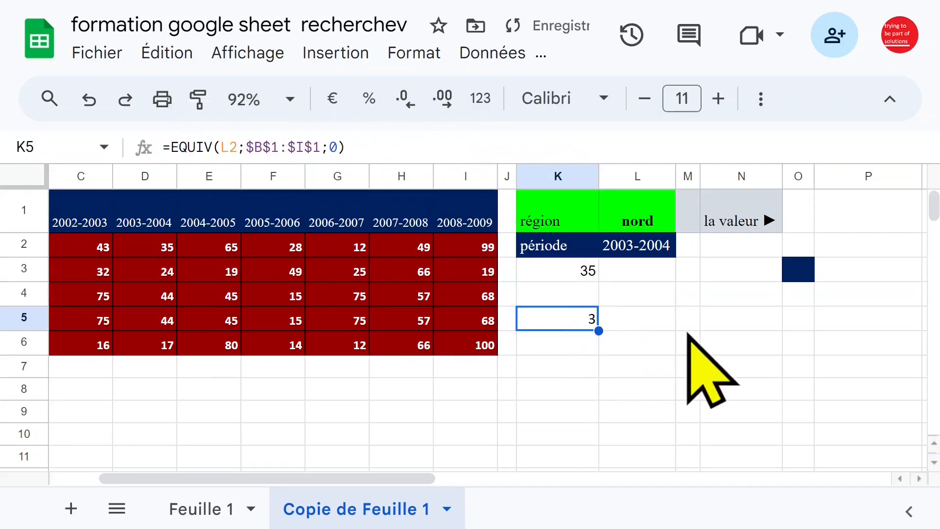
{"action": "key", "text": "Delete"}
{"action": "left_click", "coordinate": [591, 270]}
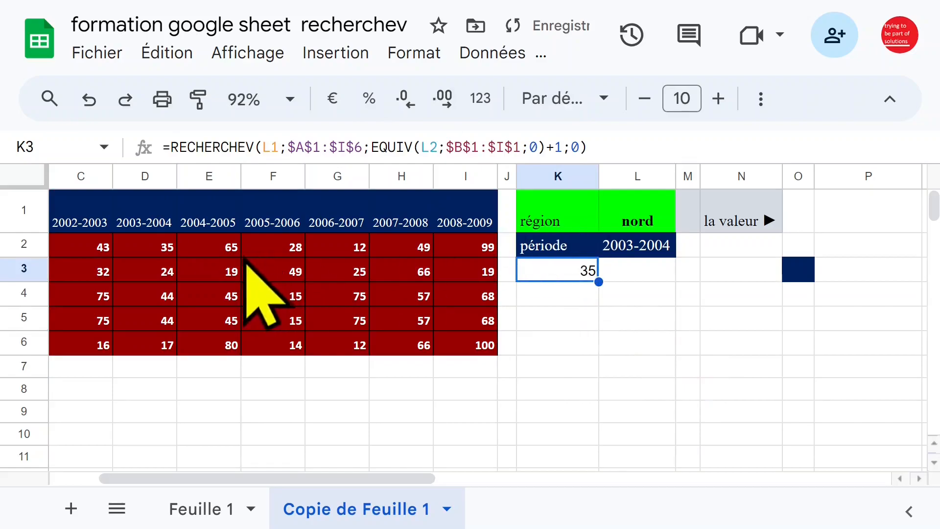
{"action": "left_click", "coordinate": [154, 250]}
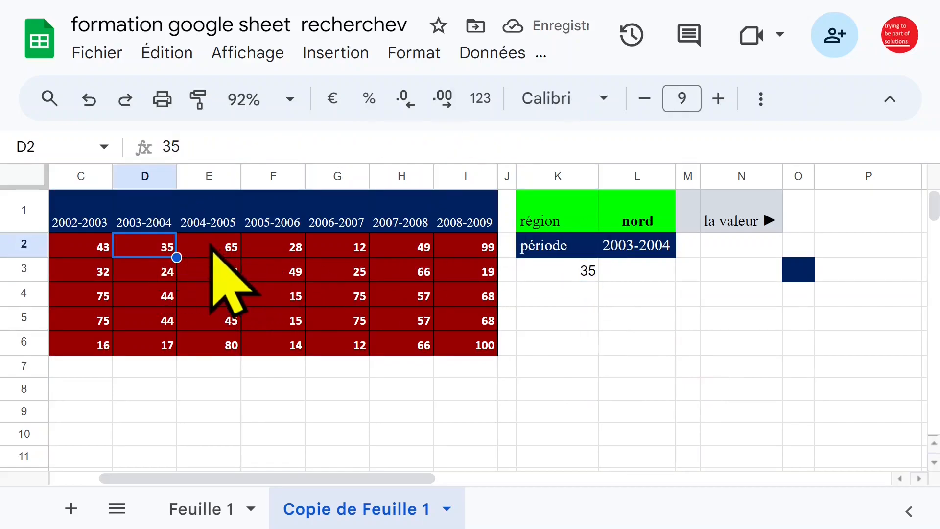
{"action": "left_click", "coordinate": [636, 244]}
{"action": "type", "text": "2008-2009"}
{"action": "key", "text": "Return"}
{"action": "left_click", "coordinate": [560, 275]}
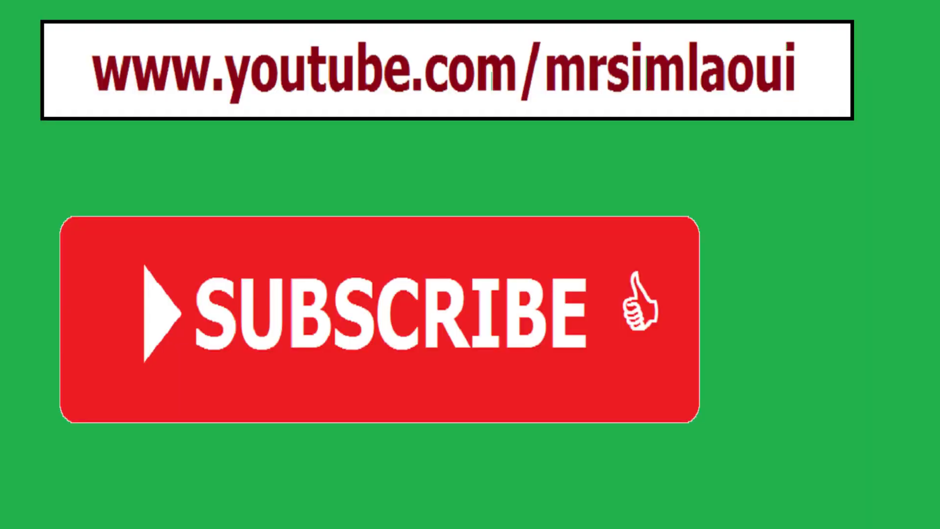